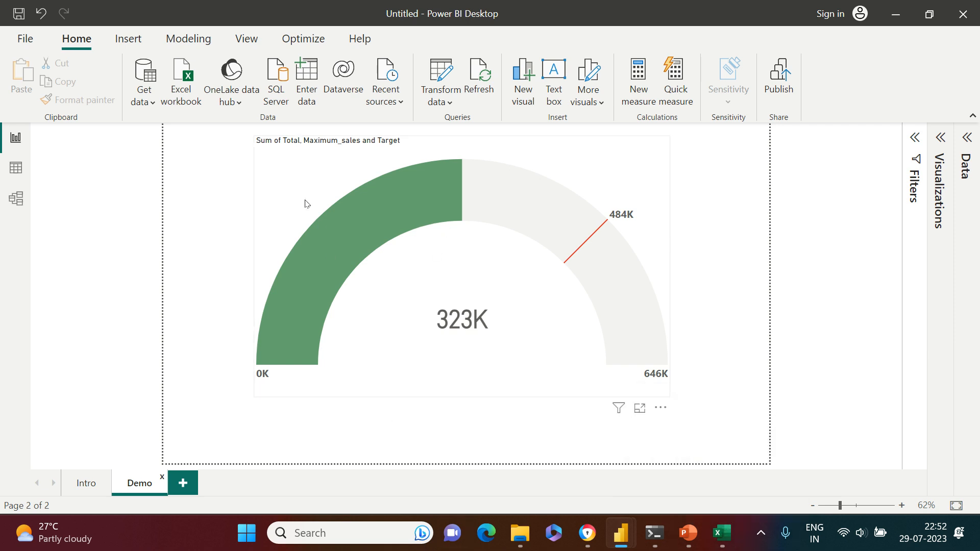
- Switch to the supermarket_sales_data workbook in Excel and examine the Total column on Sheet1
click(721, 534)
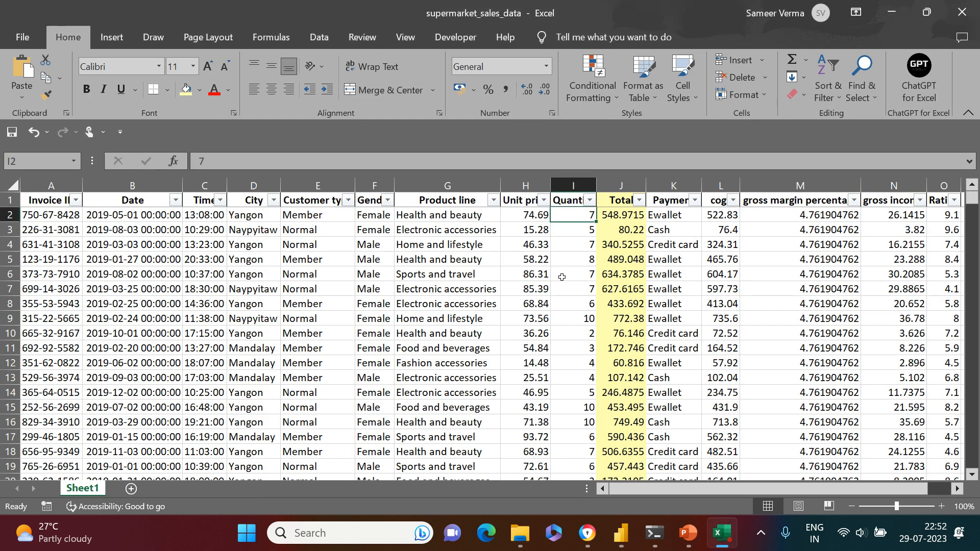
click(635, 187)
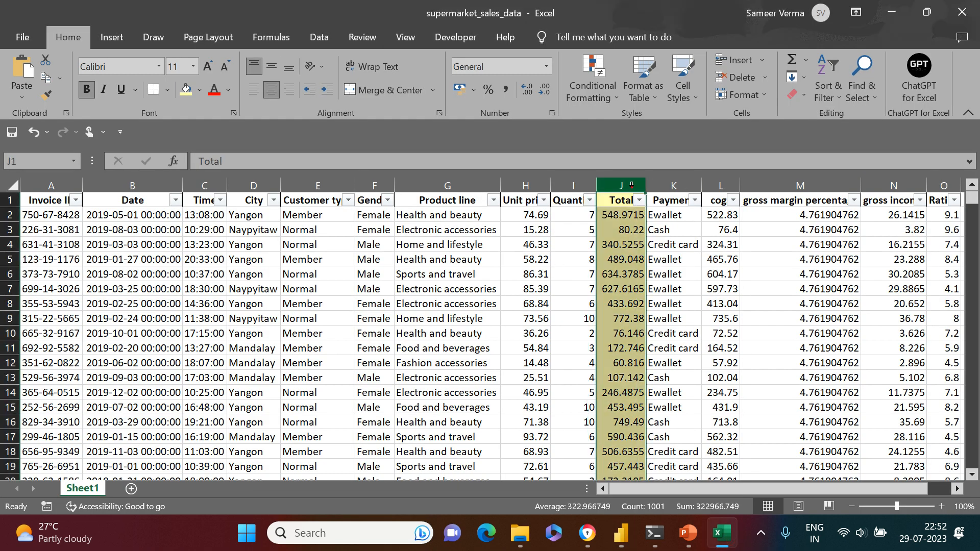
click(620, 314)
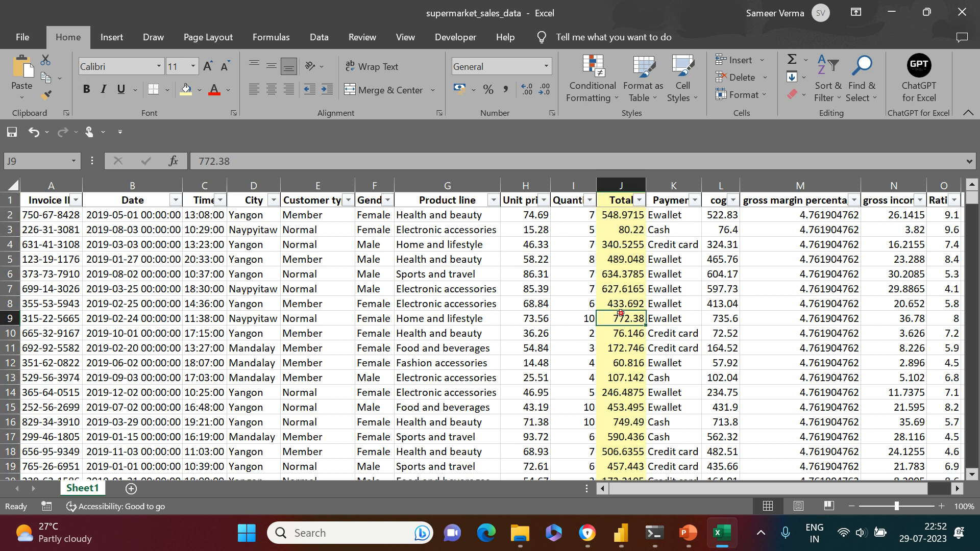
- Add a new worksheet and enter the label Min in D4 with the value 0 in E4
click(131, 489)
click(207, 239)
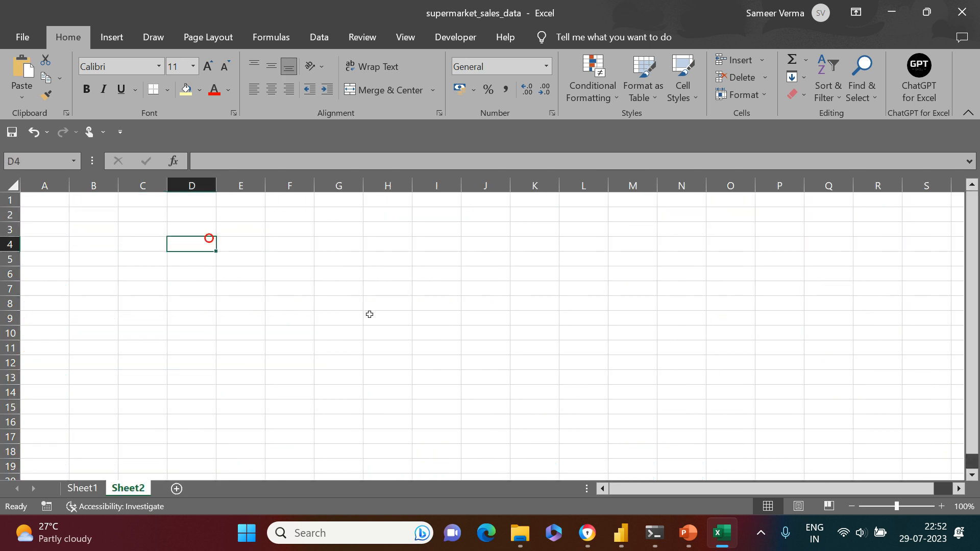
text(MIN)
key(BackSpace)
key(BackSpace)
text(in)
key(Tab)
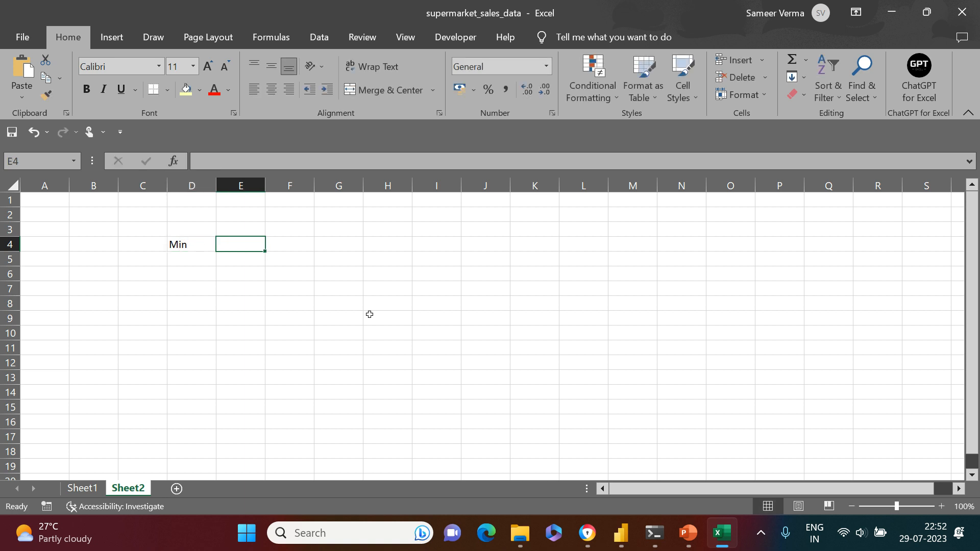
text(0\)
key(BackSpace)
key(Return)
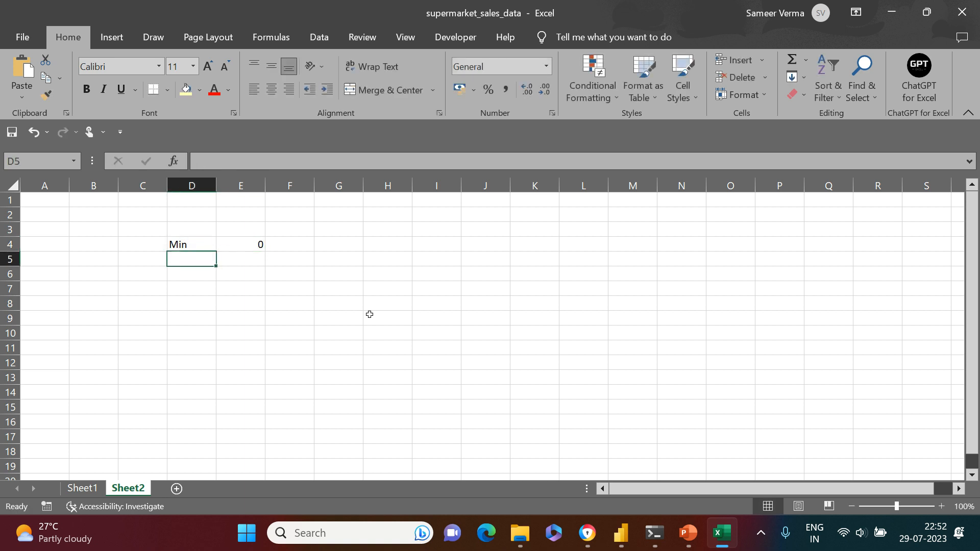
- Enter the labels Max in D5 and Target in D6
text(Max)
key(Return)
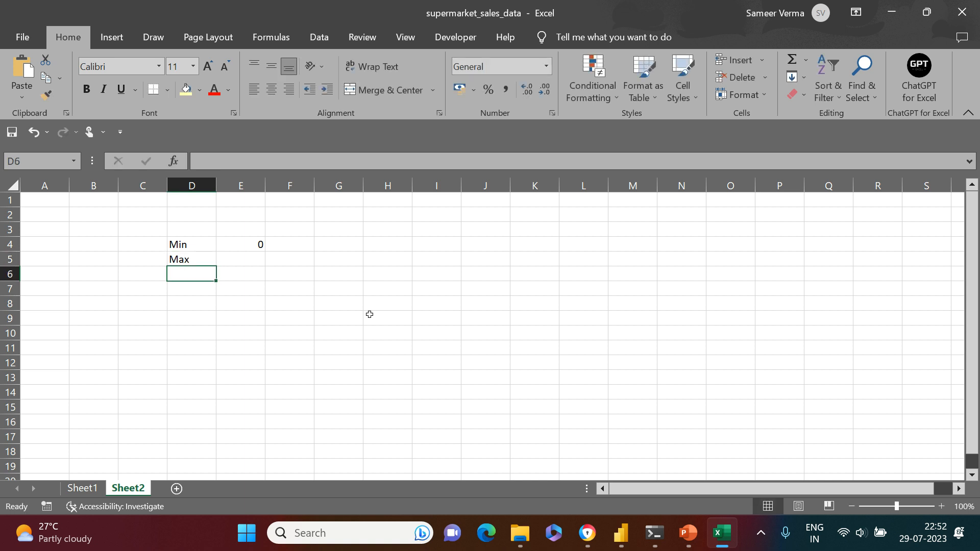
text(Target)
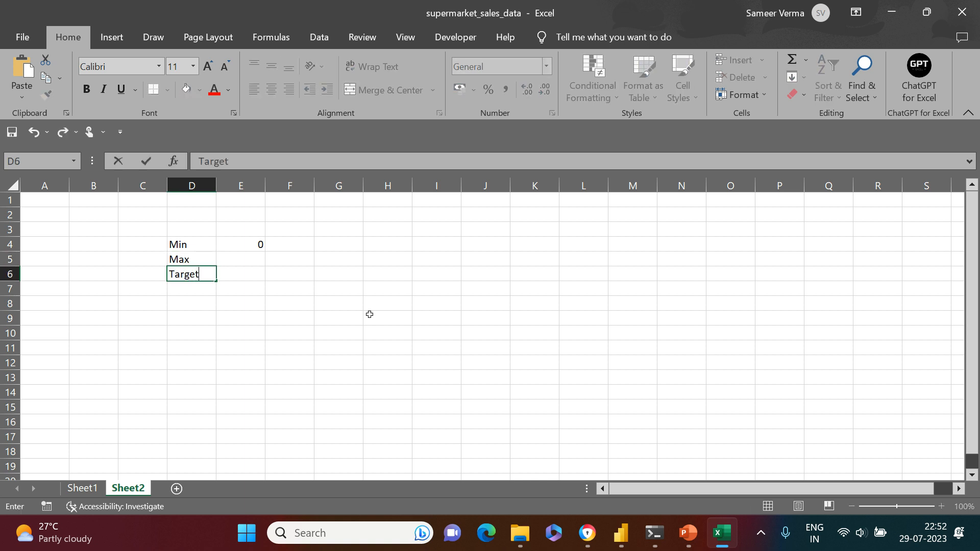
key(Return)
text(curre)
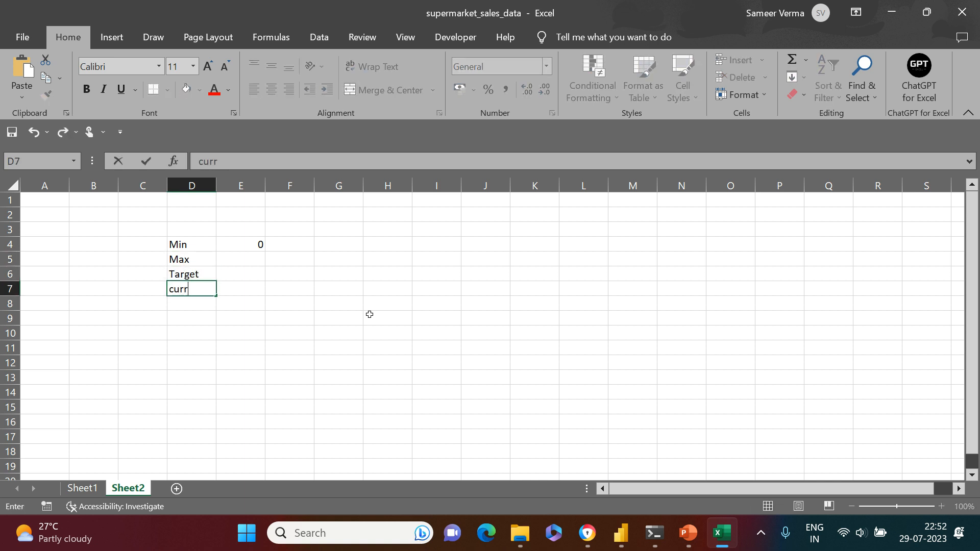
key(BackSpace)
key(BackSpace)
key(BackSpace)
key(BackSpace)
key(BackSpace)
key(Escape)
- Enter the label Current in D3, above the Min label
key(Up)
key(Up)
key(Up)
key(Up)
text(Current)
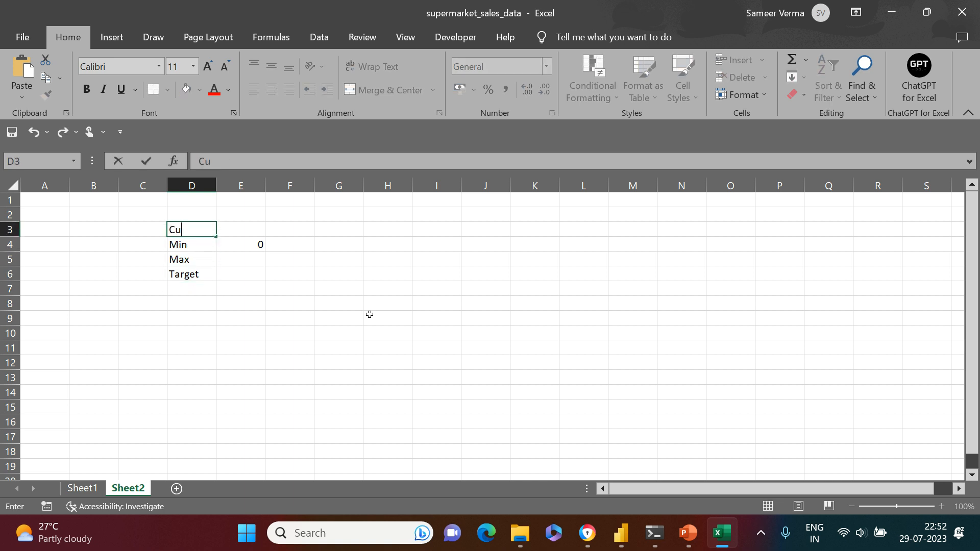
key(Right)
key(Left)
key(Left)
key(Right)
key(Right)
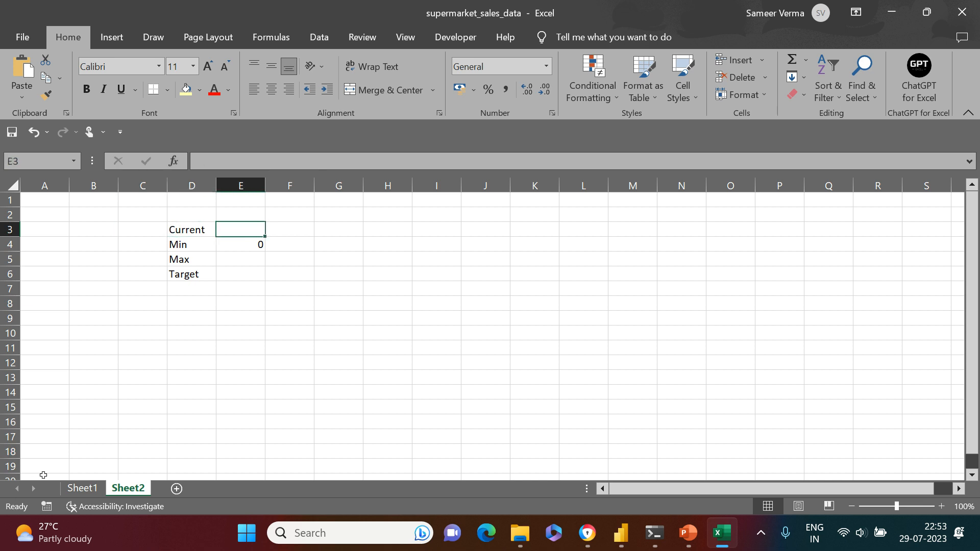
- Calculate the current sales in E3 of Sheet2 by summing Sheet1's Total column with =SUM(Sheet1!J:J)
click(83, 490)
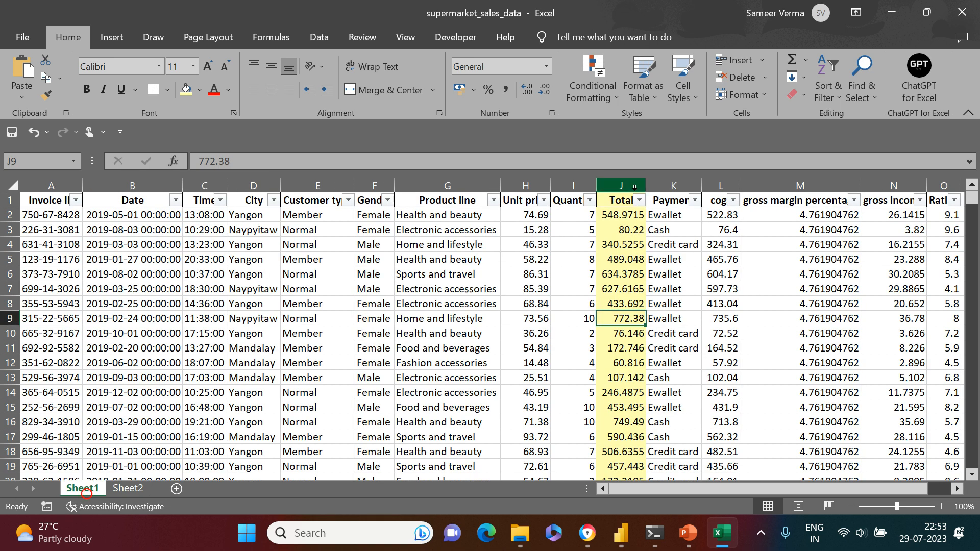
click(621, 185)
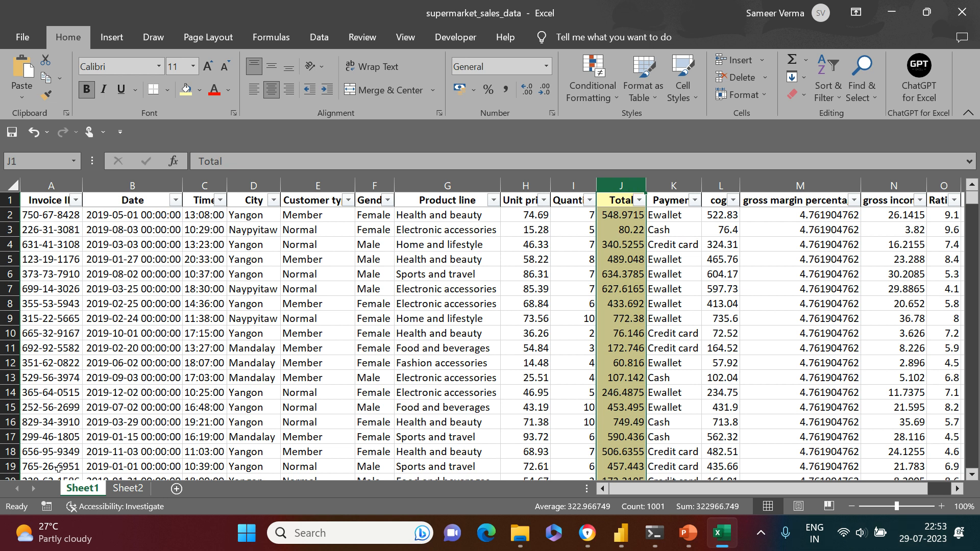
click(127, 488)
text(=SUM()
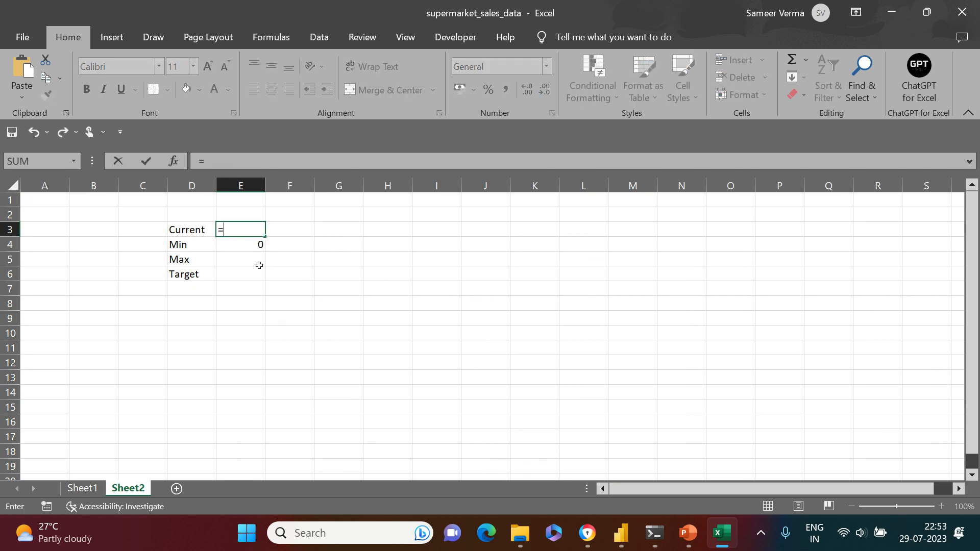
click(82, 488)
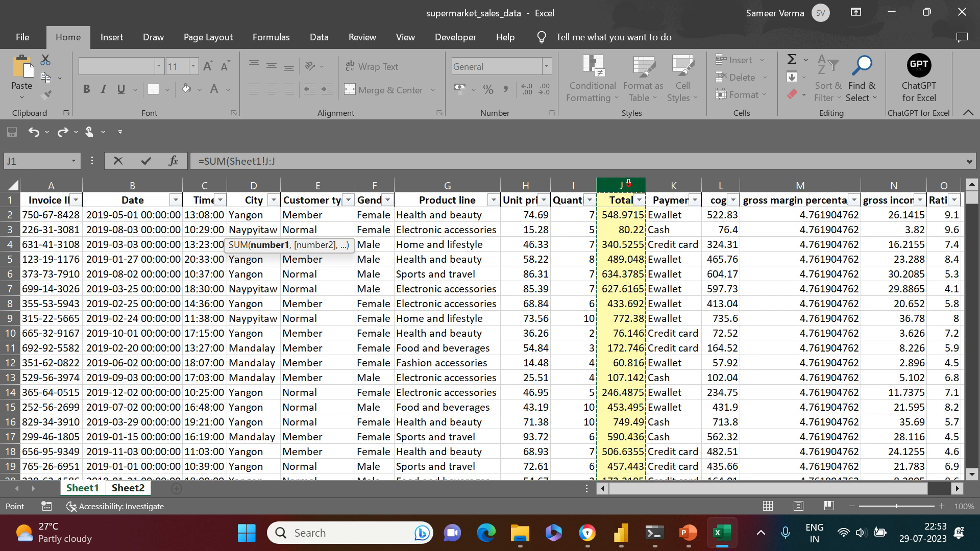
key(Return)
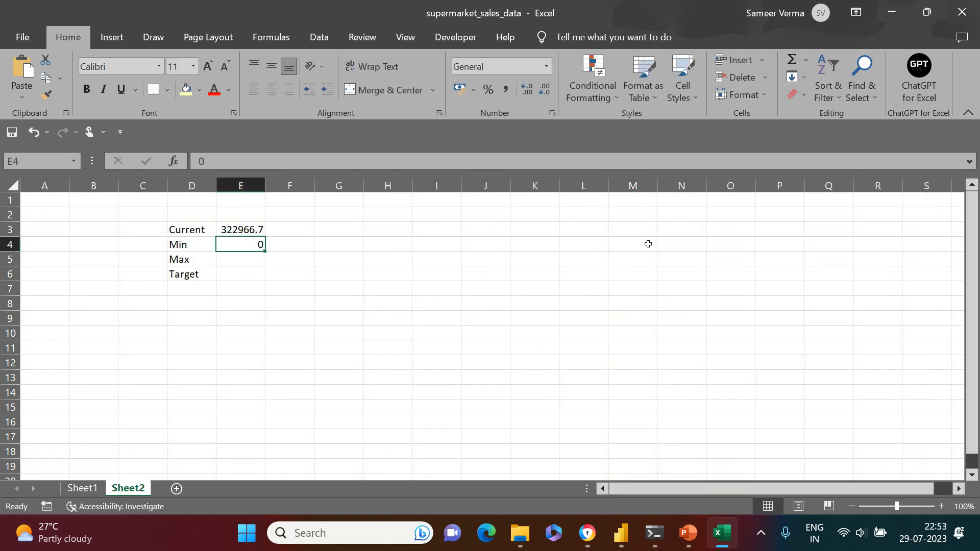
- Format the Current value in E3 with the comma style and no decimal places
click(234, 226)
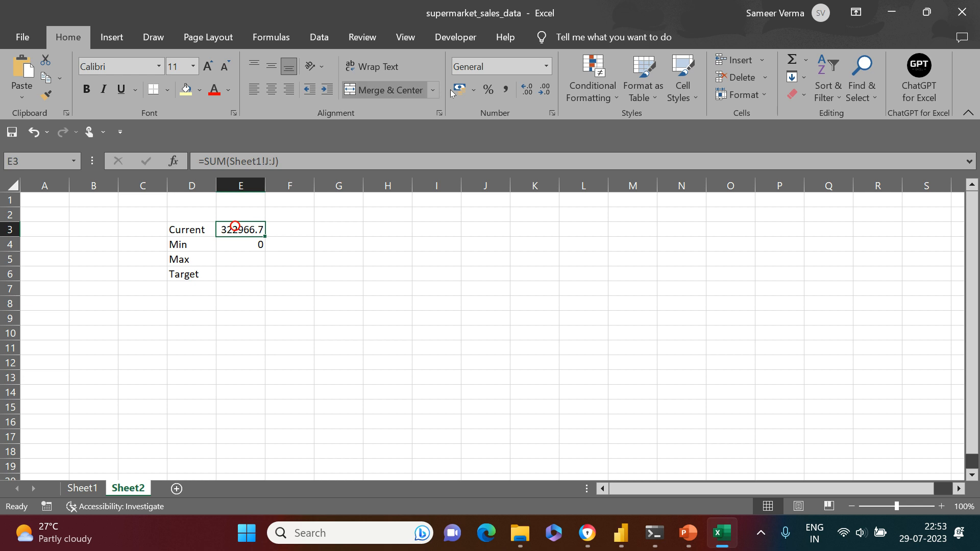
click(505, 90)
click(542, 92)
click(542, 91)
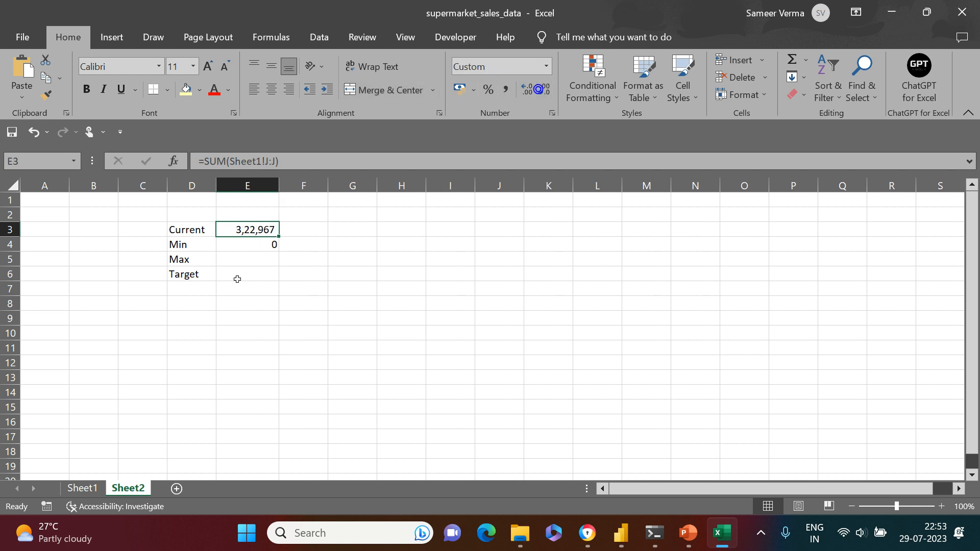
- Fit column E to its contents and calculate the Max value in E5 as =E3*2
click(230, 261)
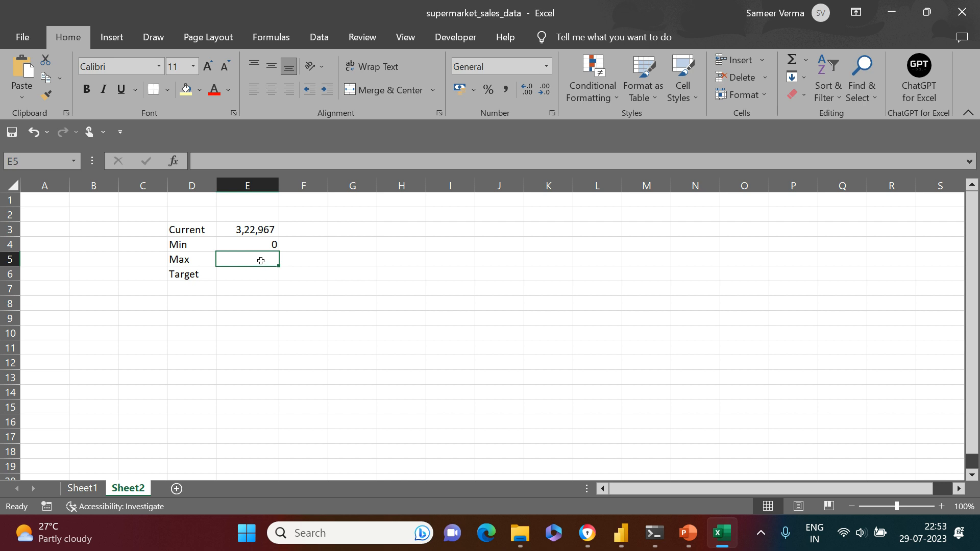
double_click(278, 186)
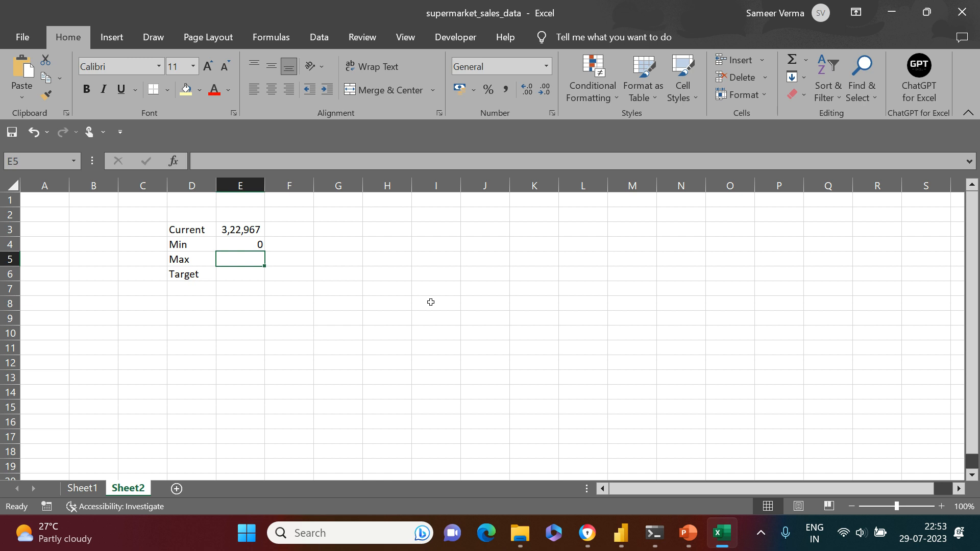
text(=)
key(Up)
key(Up)
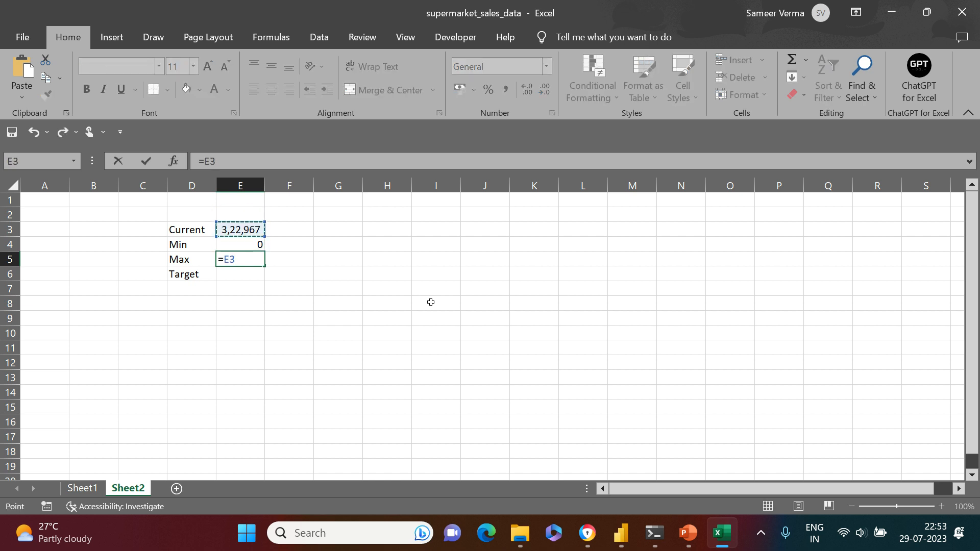
text(*2)
key(Return)
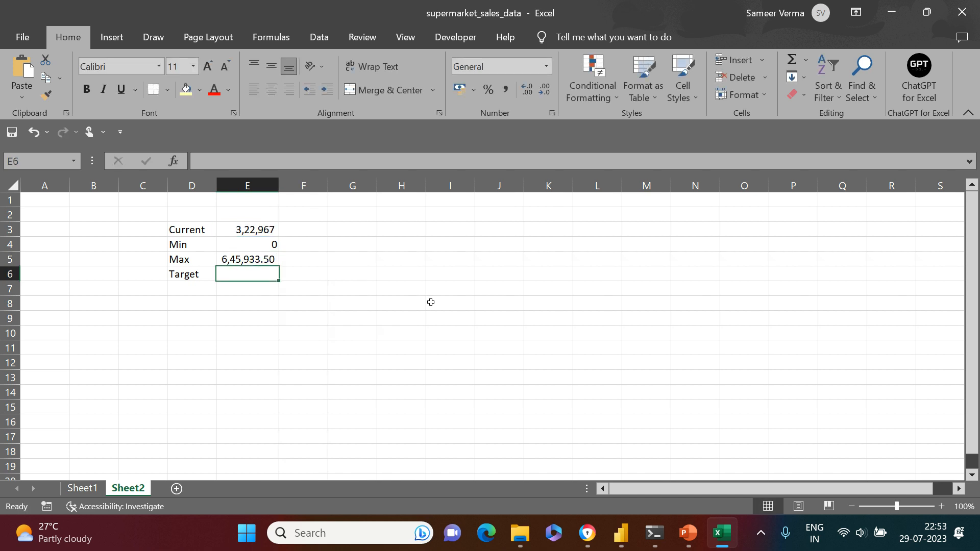
- Calculate the Target value in E6 as 1.5 times the current sales with =E3*1.5
text(=)
key(Up)
key(Up)
key(Up)
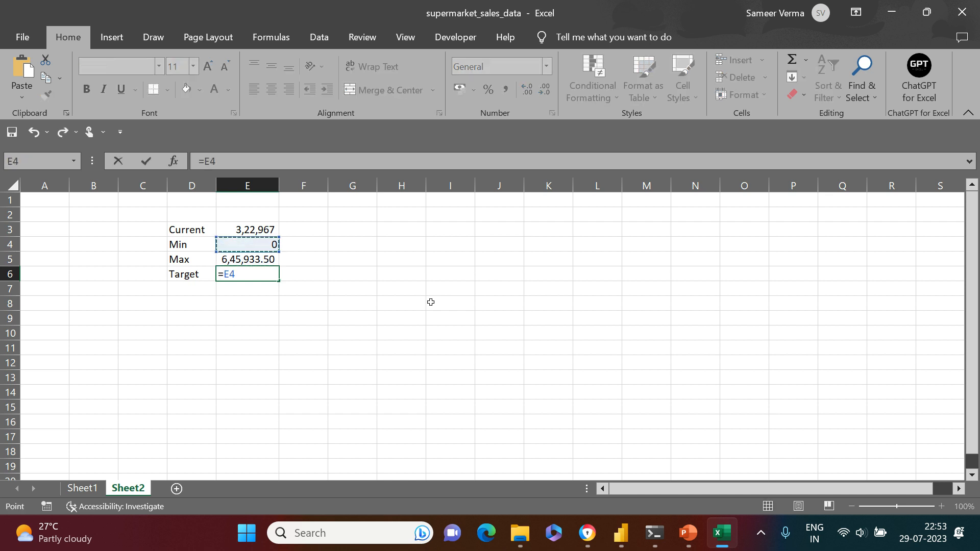
text(*1)
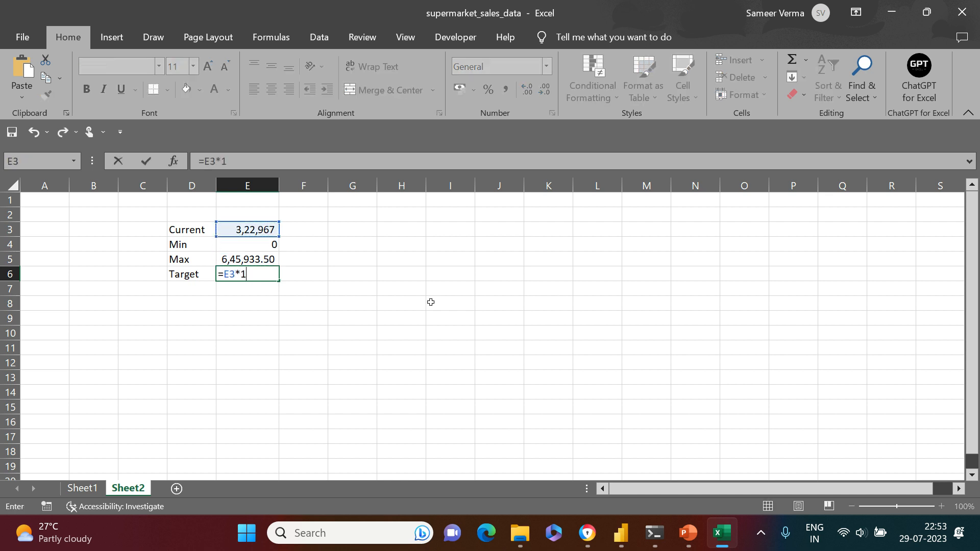
text(.5)
key(Return)
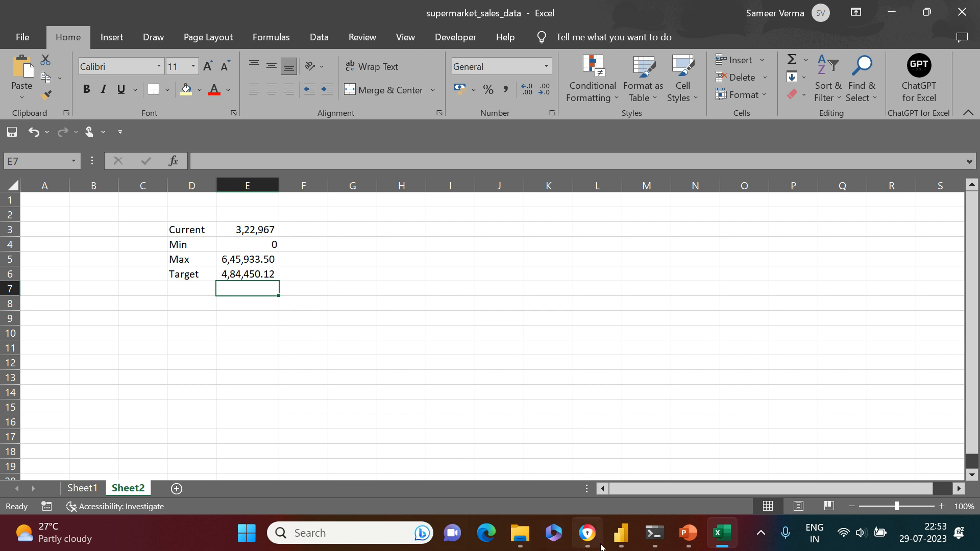
drag(181, 230, 250, 274)
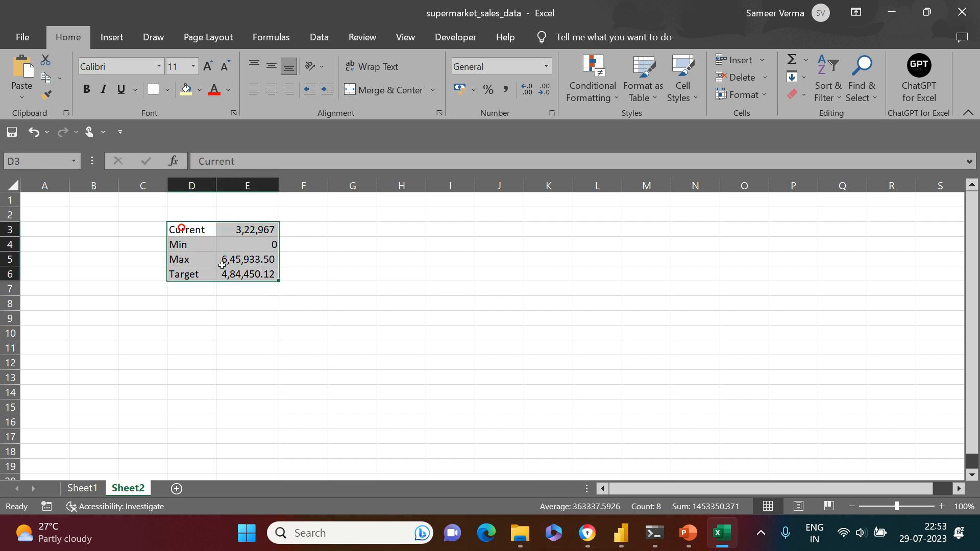
click(194, 261)
drag(194, 261, 192, 274)
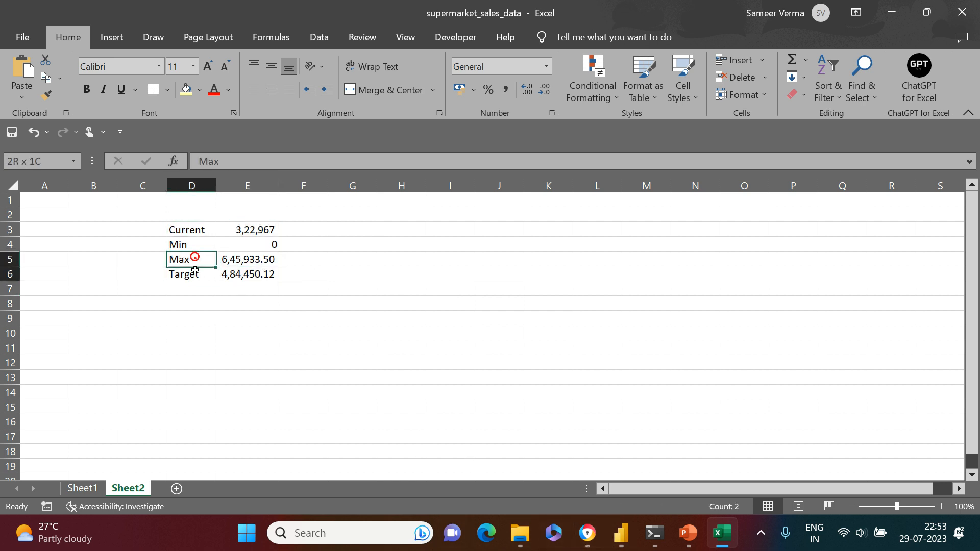
ctrl+click(190, 229)
click(386, 379)
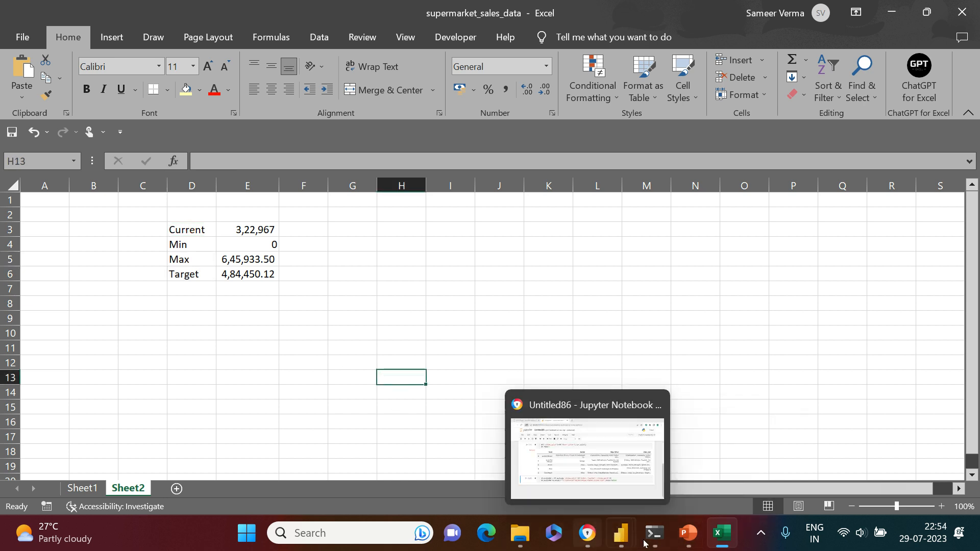
- Switch to the Power BI Desktop report containing Page 1 and delete the existing visual from its canvas
click(622, 536)
click(674, 467)
click(160, 232)
key(Delete)
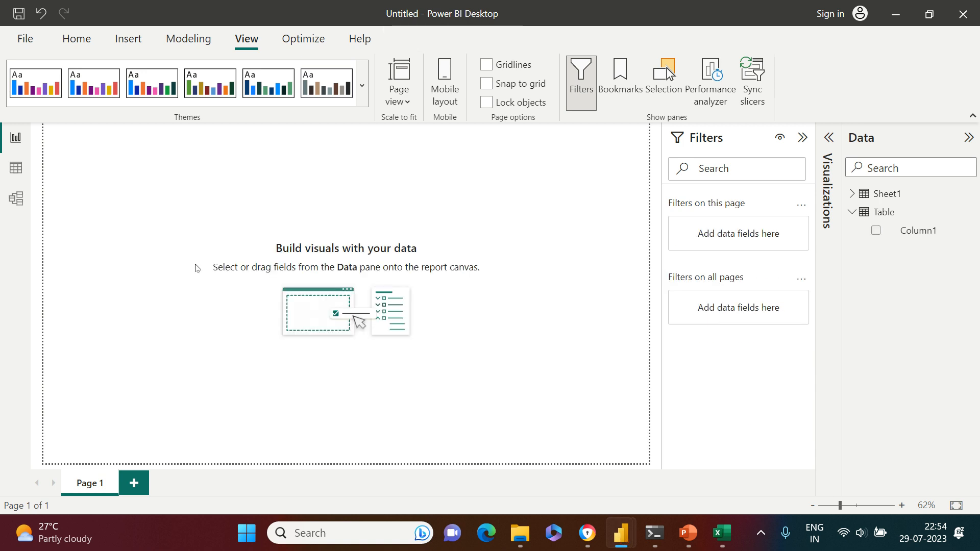
- Collapse the Filters pane and delete the table named Table from the data model
click(802, 137)
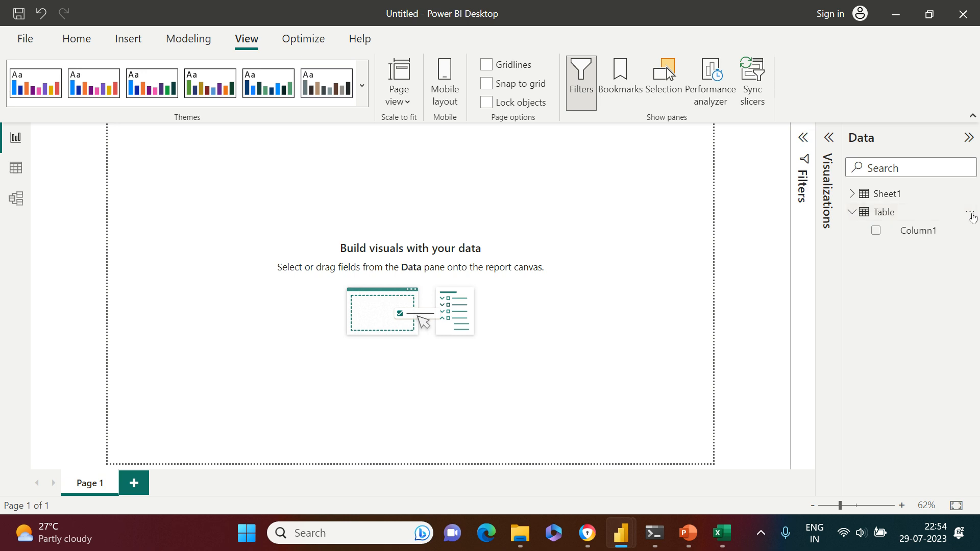
click(970, 214)
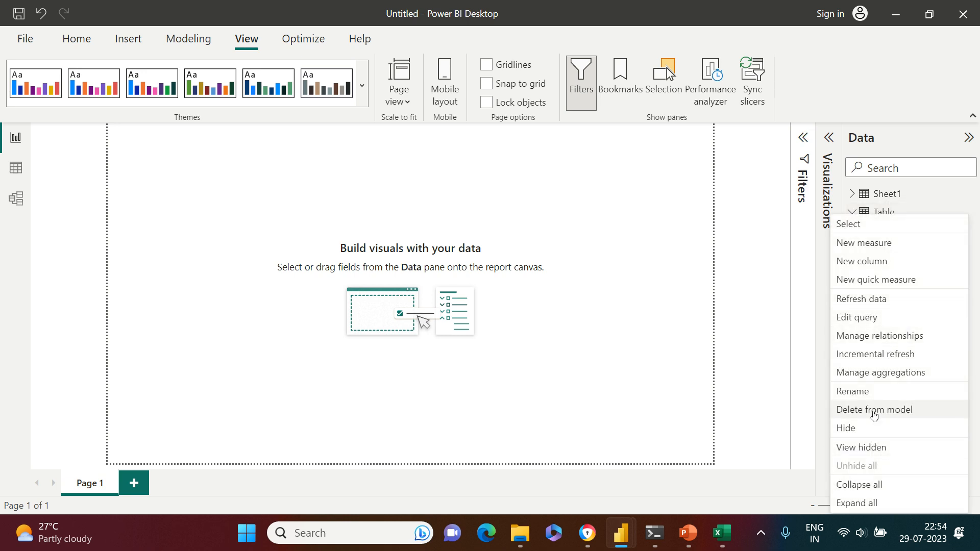
click(873, 410)
click(574, 295)
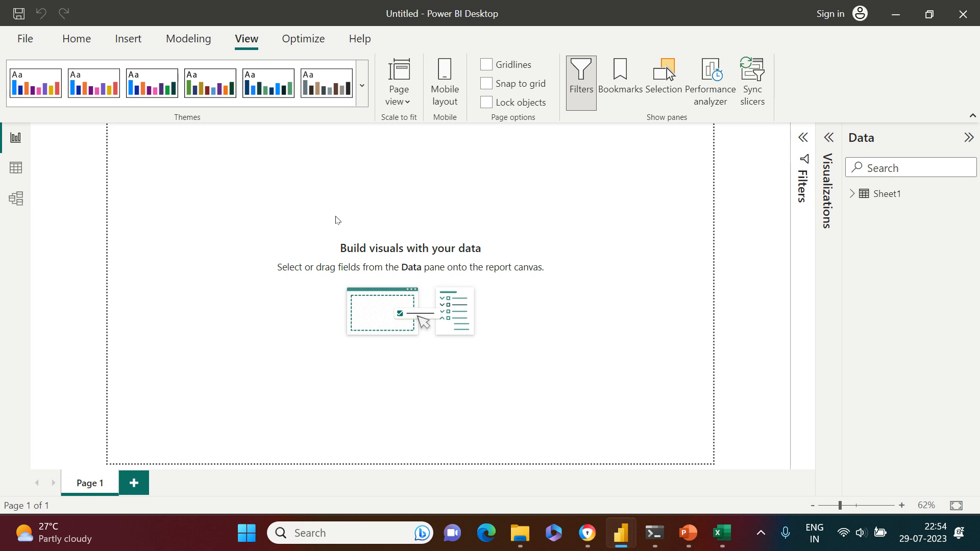
- Show Sheet1 in Power BI's table view, then return to Excel and review the Max and Current entries on Sheet2
click(7, 168)
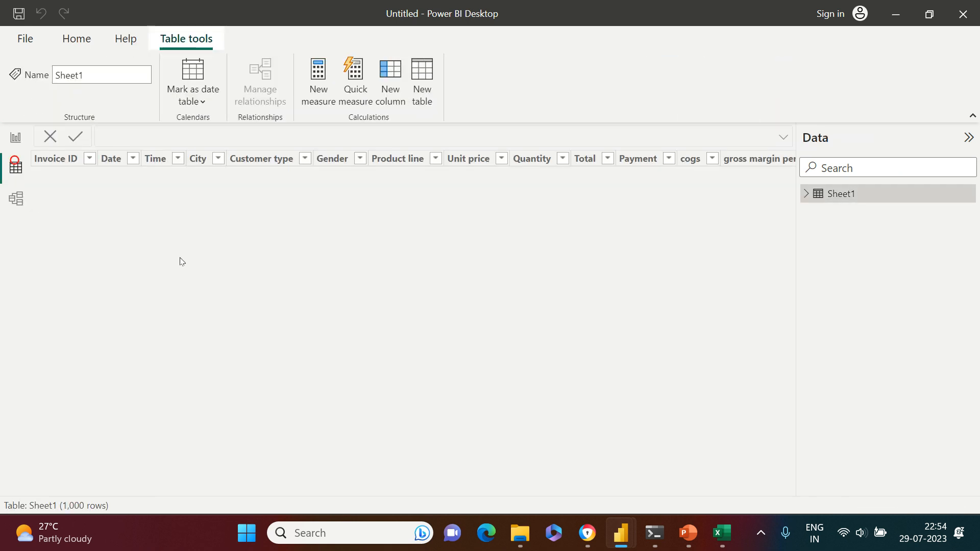
key(alt+Tab)
click(198, 264)
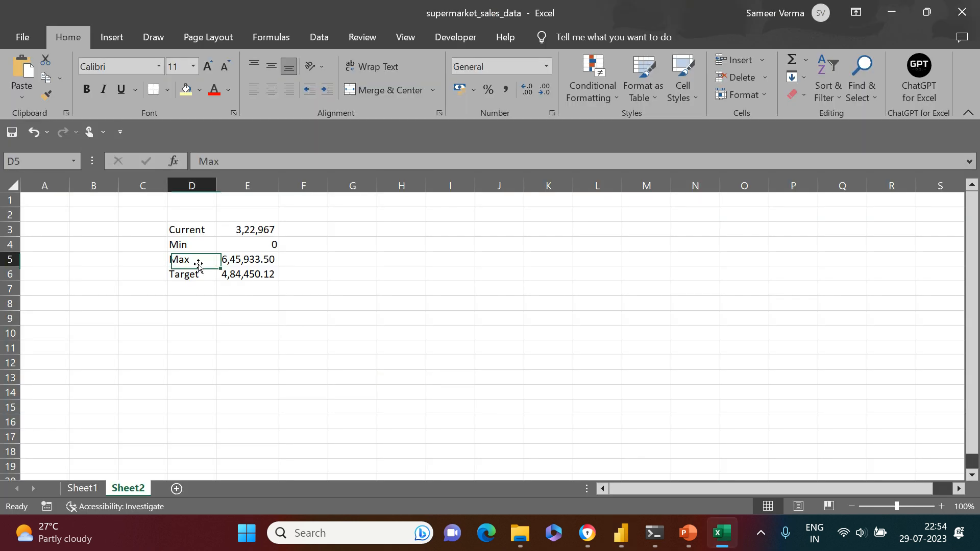
click(206, 230)
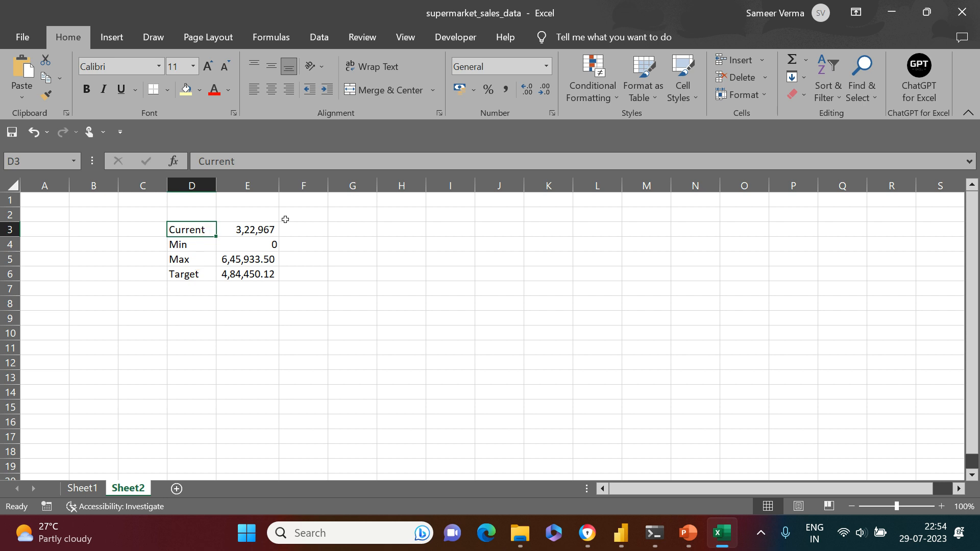
- Review the Min, Max and Target entries on Sheet2, then return to Sheet1's table view in Power BI Desktop
click(178, 244)
click(186, 261)
click(188, 273)
key(alt+Tab)
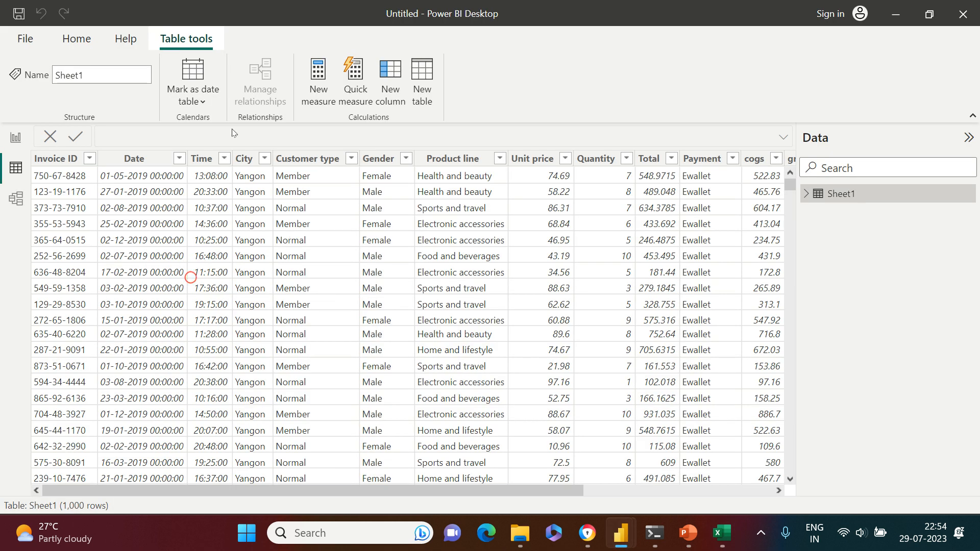
click(11, 170)
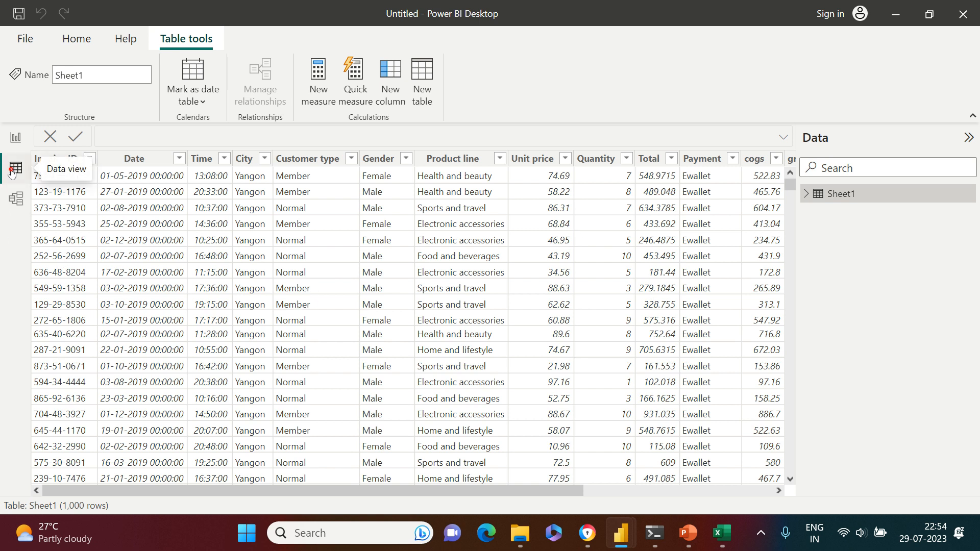
- Create a measure in Sheet1 named Target with the formula SUM(Sheet1[Total])*1.5
click(308, 105)
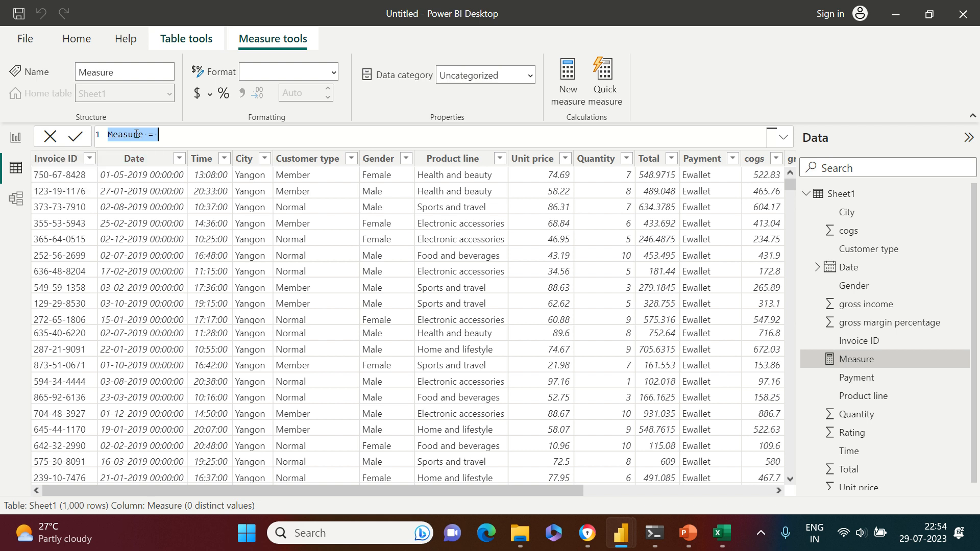
text(Target)
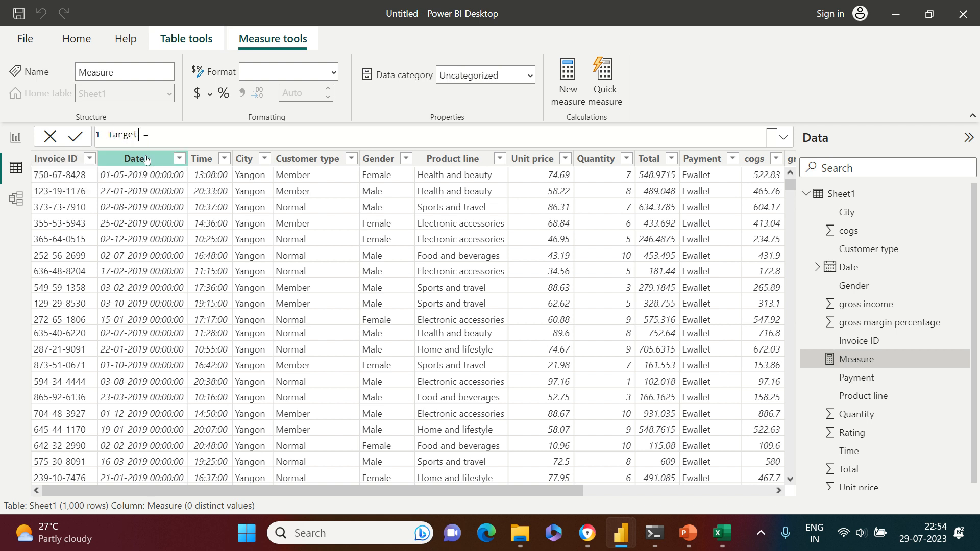
key(End)
text(sum)
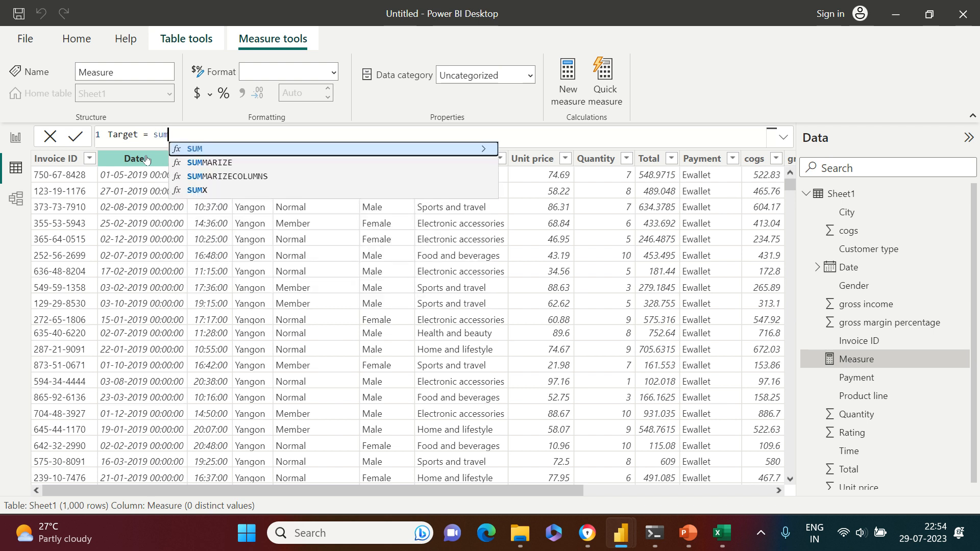
key(Tab)
text(tot)
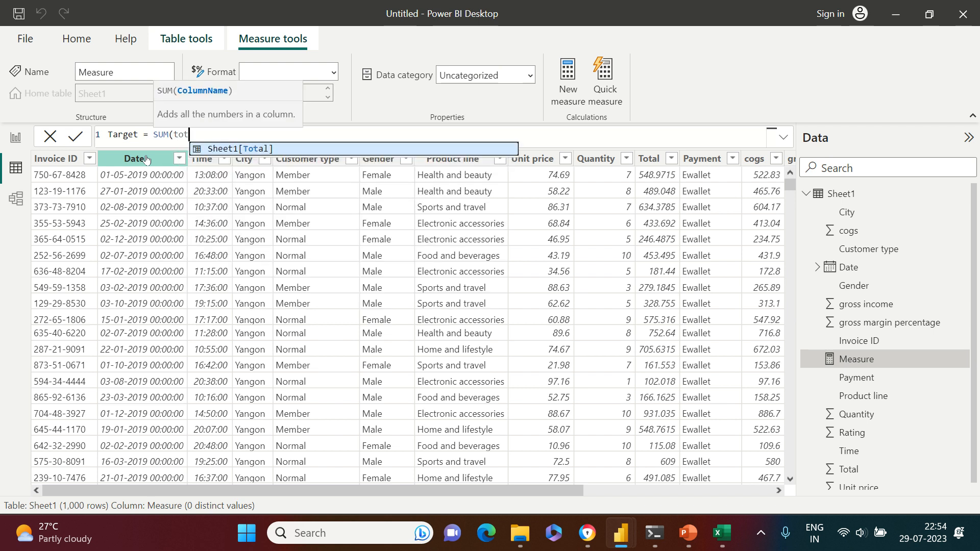
key(Tab)
text())
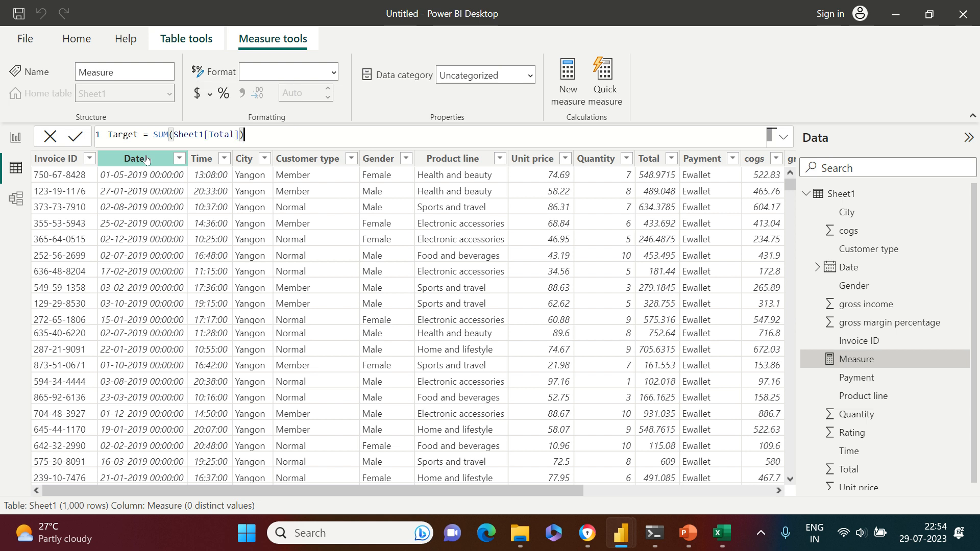
text(*1.5)
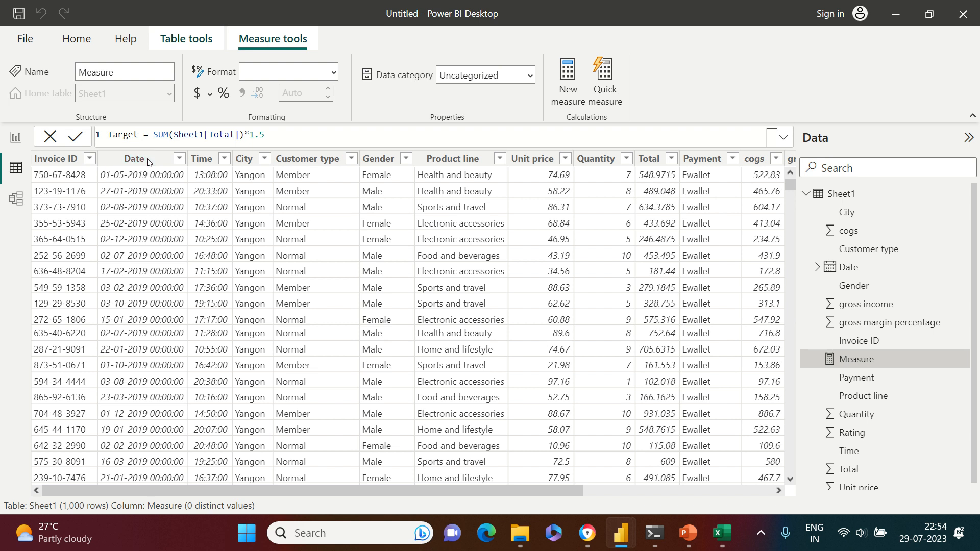
key(Return)
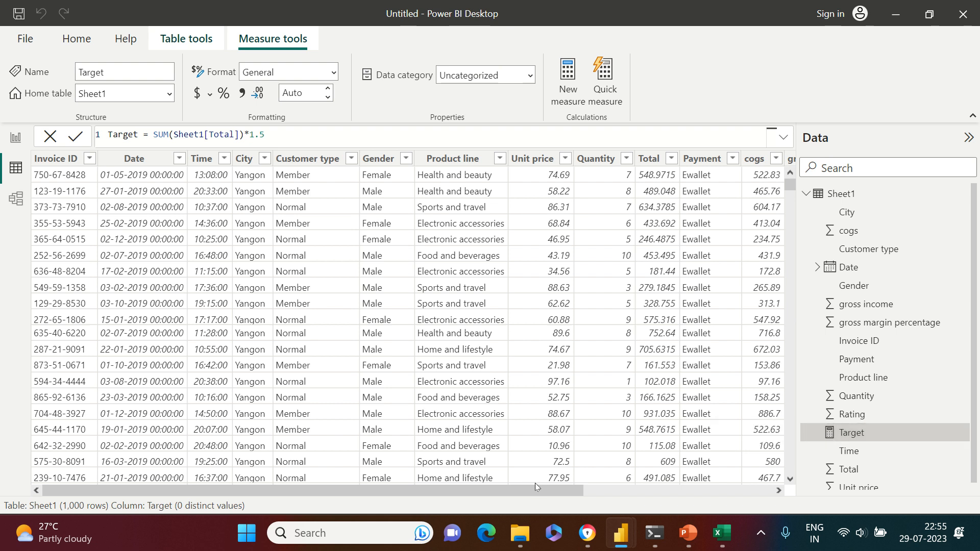
- Narrow the Data pane and look through Sheet1's remaining columns in the table
drag(532, 489, 755, 491)
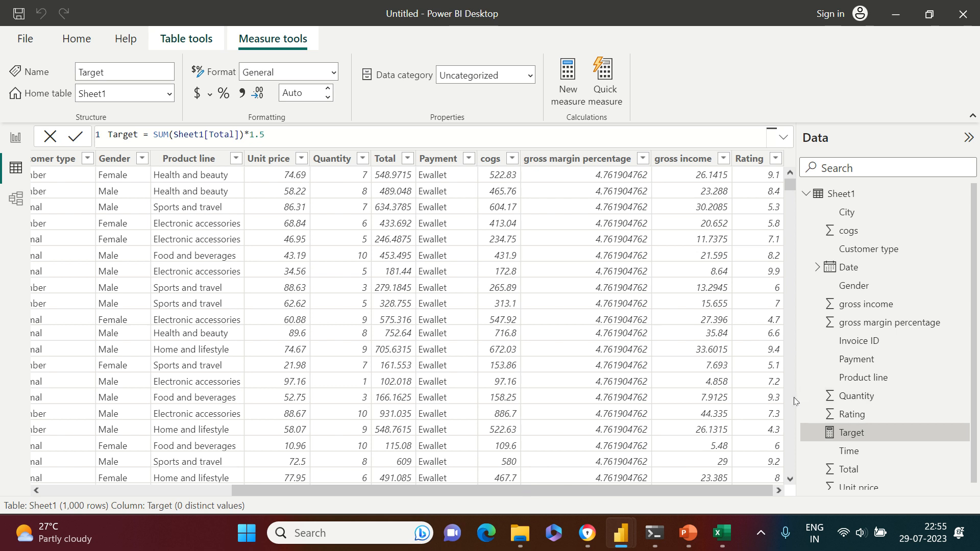
drag(801, 395, 840, 396)
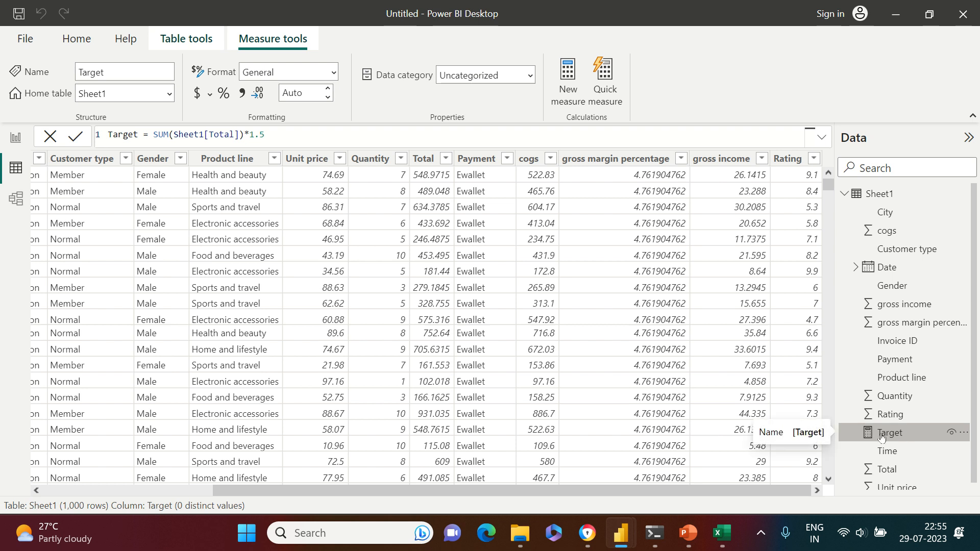
click(525, 288)
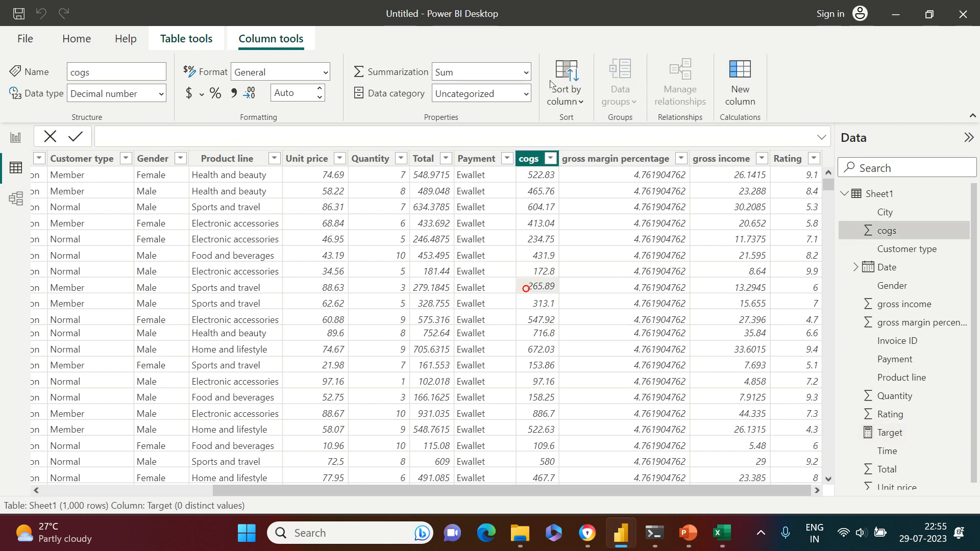
click(312, 268)
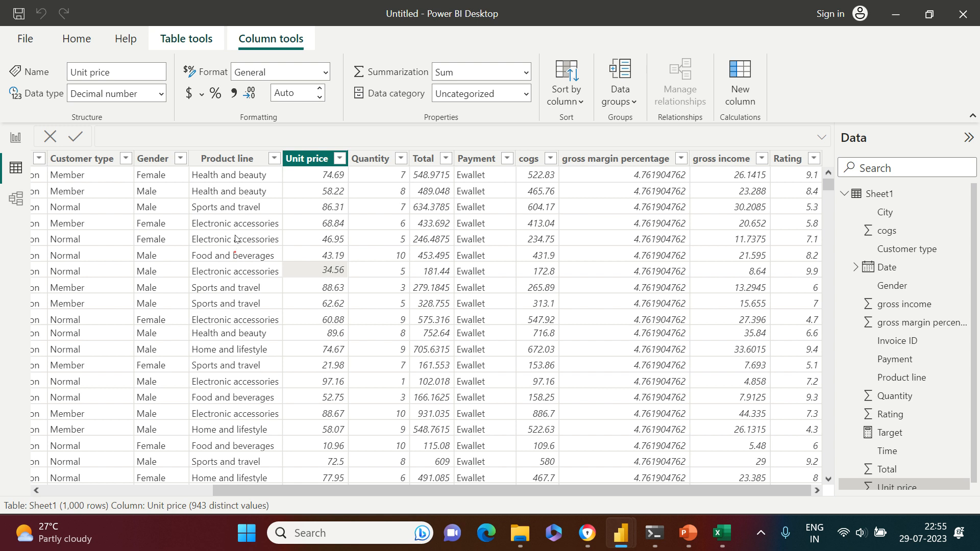
click(233, 254)
- Create a second measure in Sheet1 named Maximum as a multiple of SUM(Sheet1[Total])
click(92, 43)
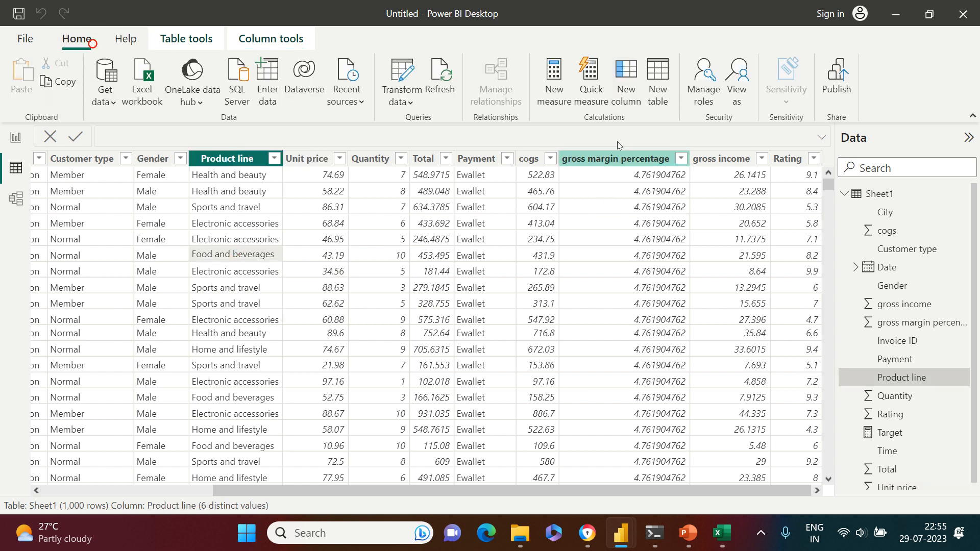
click(558, 96)
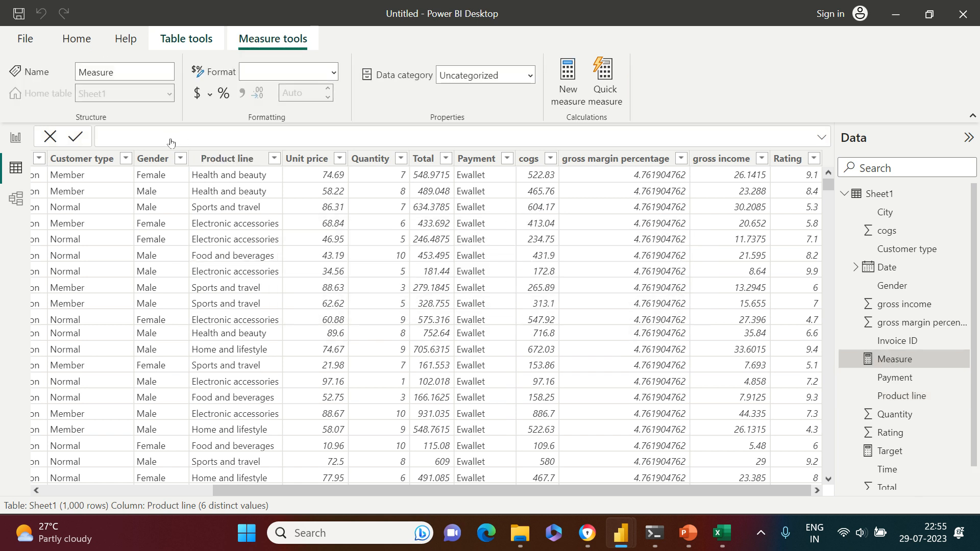
key(Left)
key(ctrl+shift+Right)
key(shift+Left)
text(Max)
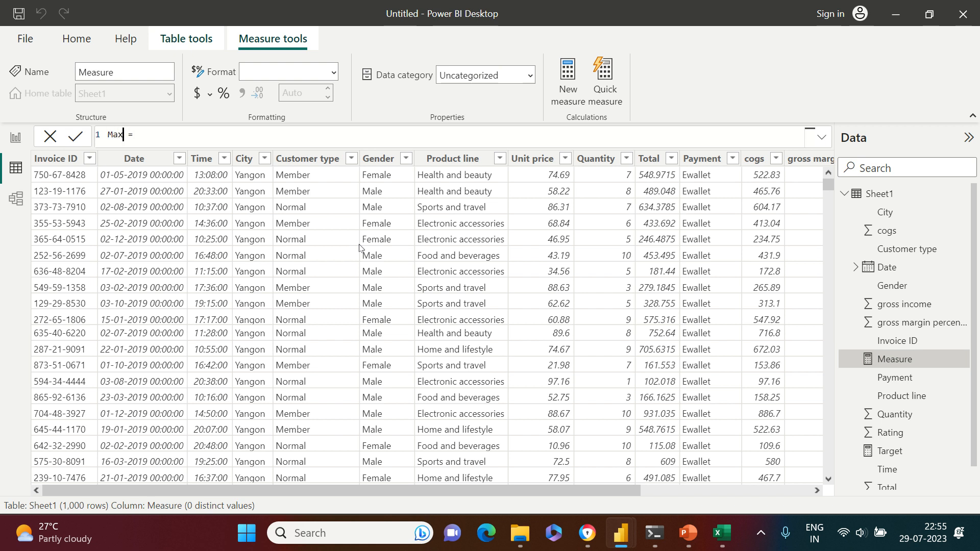
text(imum = SUM(tot)
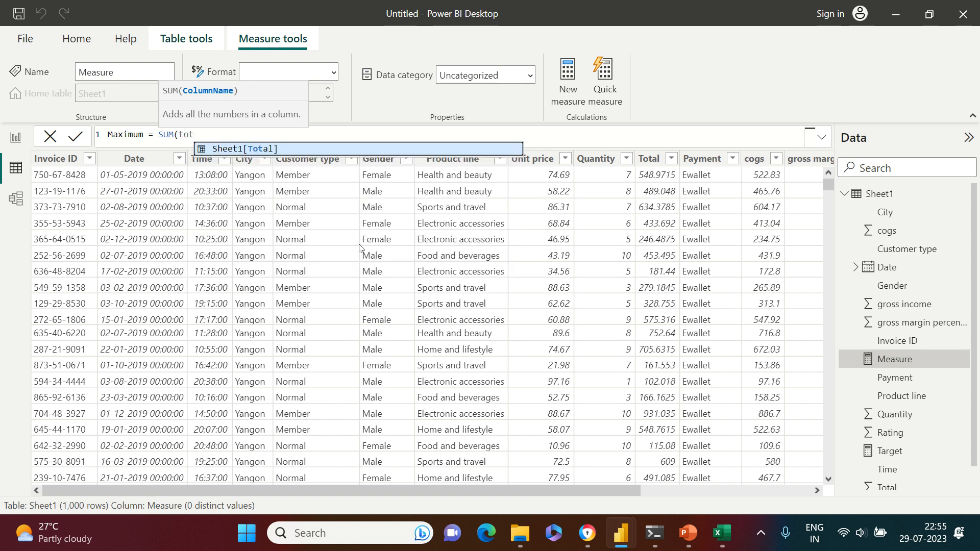
key(Tab)
text())
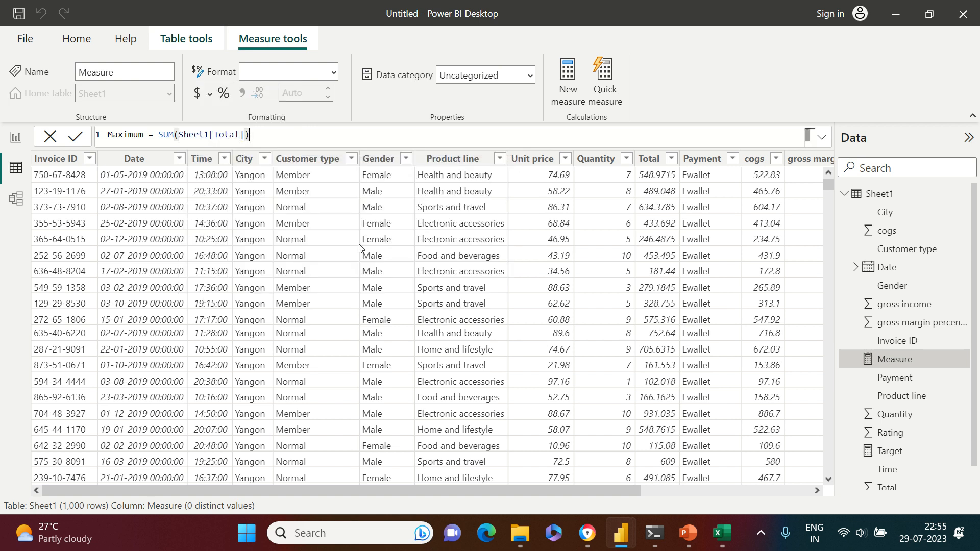
text(*)
- Add a gauge visual to the report's Page 1 and place it in the upper right area of the canvas
click(16, 138)
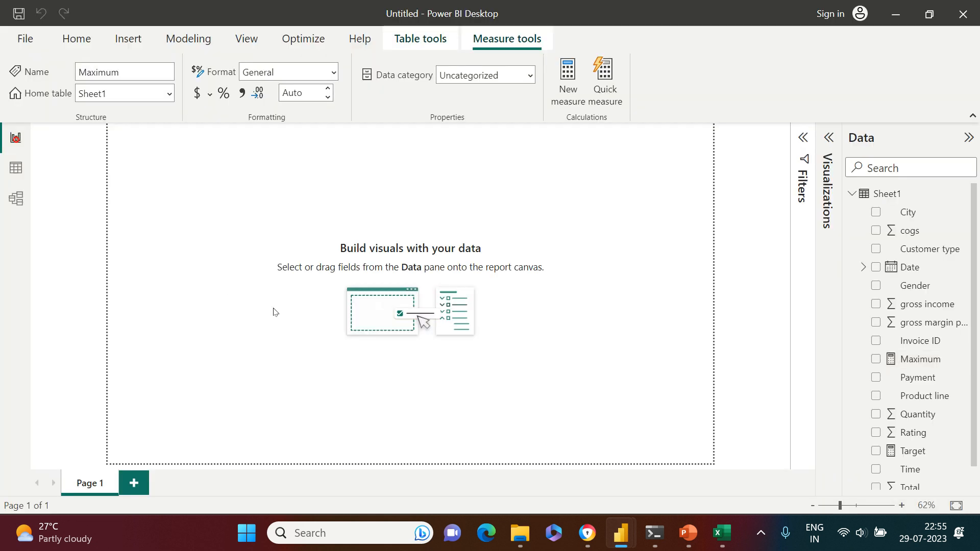
click(832, 140)
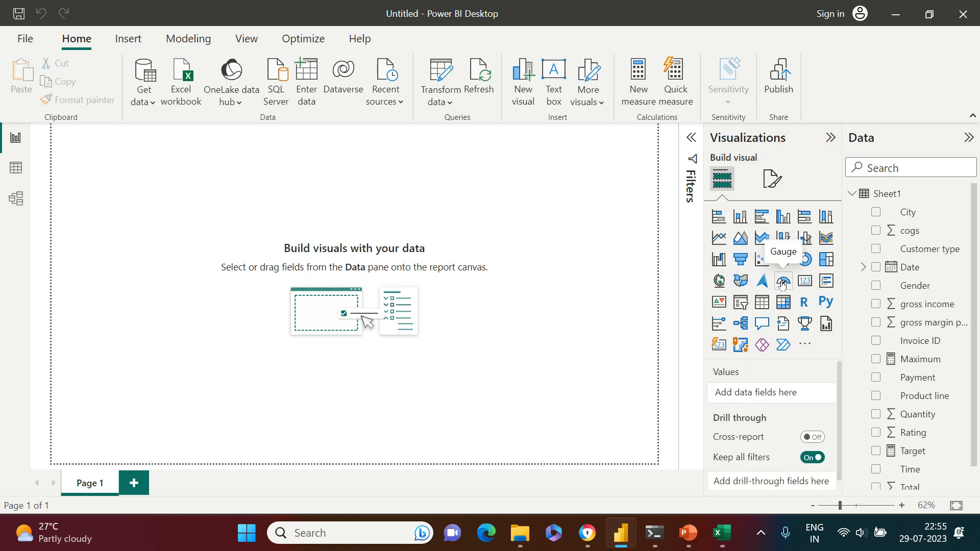
click(783, 284)
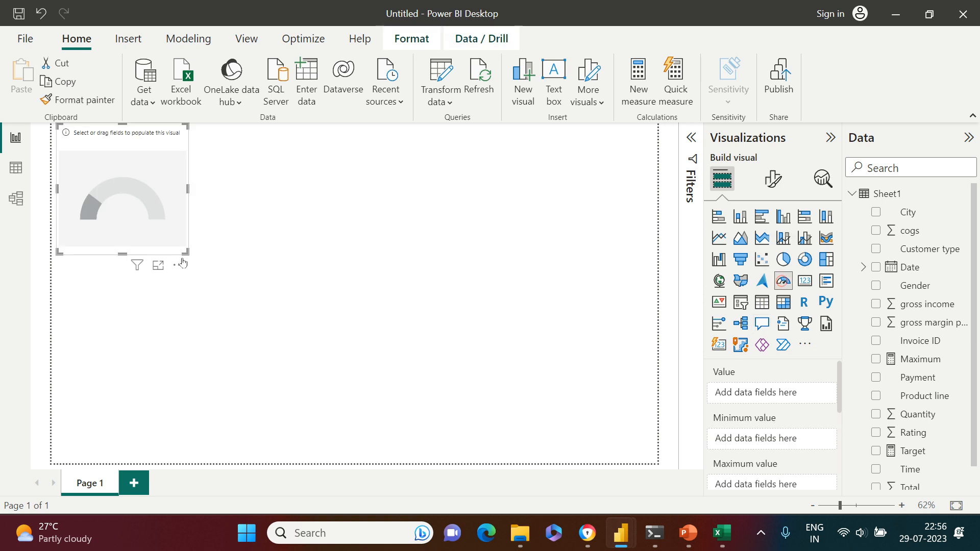
drag(174, 228, 574, 241)
- Assign the Total field from Sheet1 as the gauge's value
scroll(794, 390, down, 1)
scroll(795, 395, up, 1)
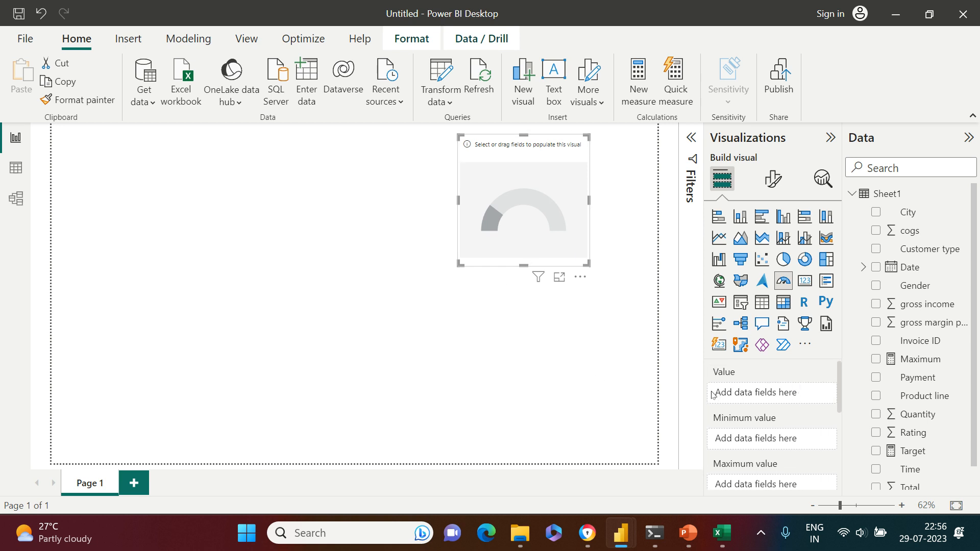
scroll(772, 458, down, 1)
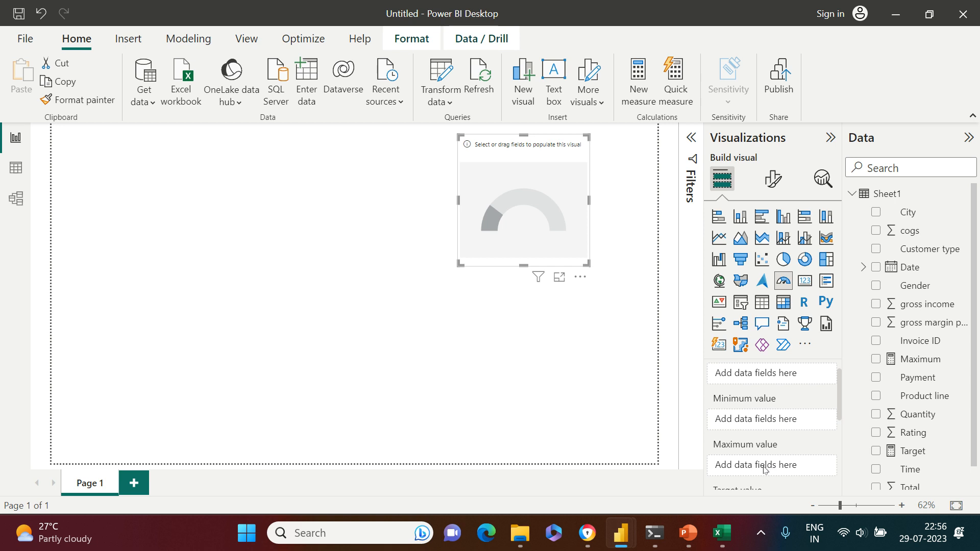
scroll(771, 462, down, 1)
scroll(756, 428, up, 2)
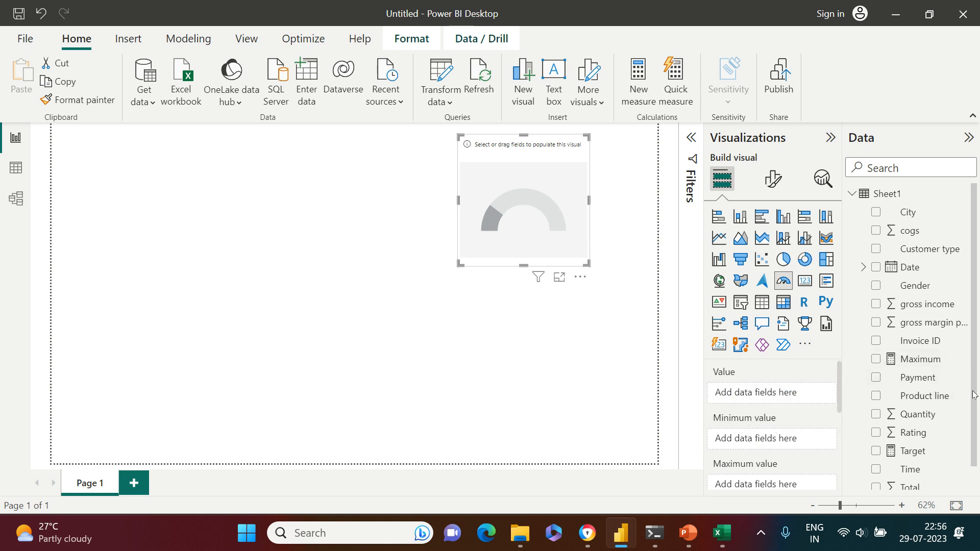
scroll(975, 403, down, 1)
drag(907, 460, 766, 393)
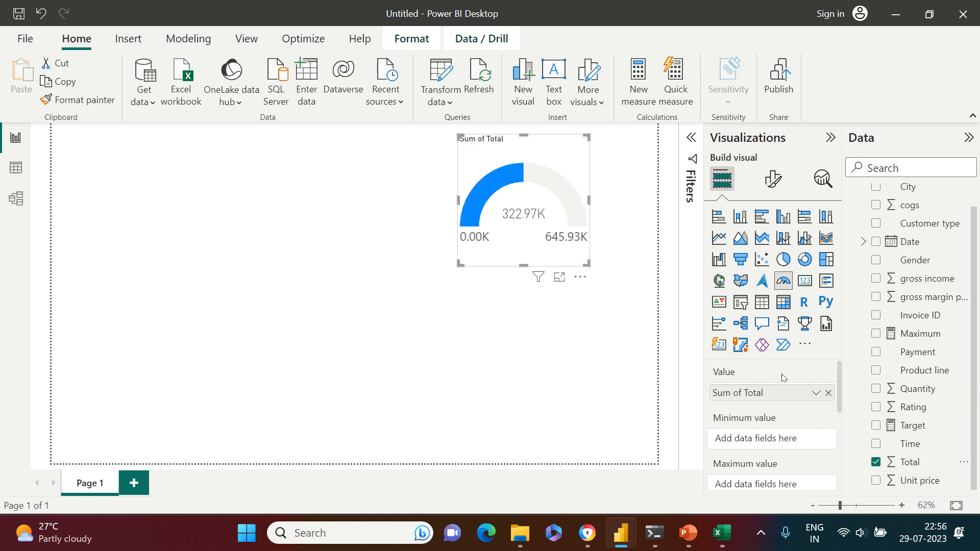
- Assign the Maximum measure as the gauge's maximum value and the Target measure as its target value
mouse_move(522, 184)
scroll(784, 447, down, 3)
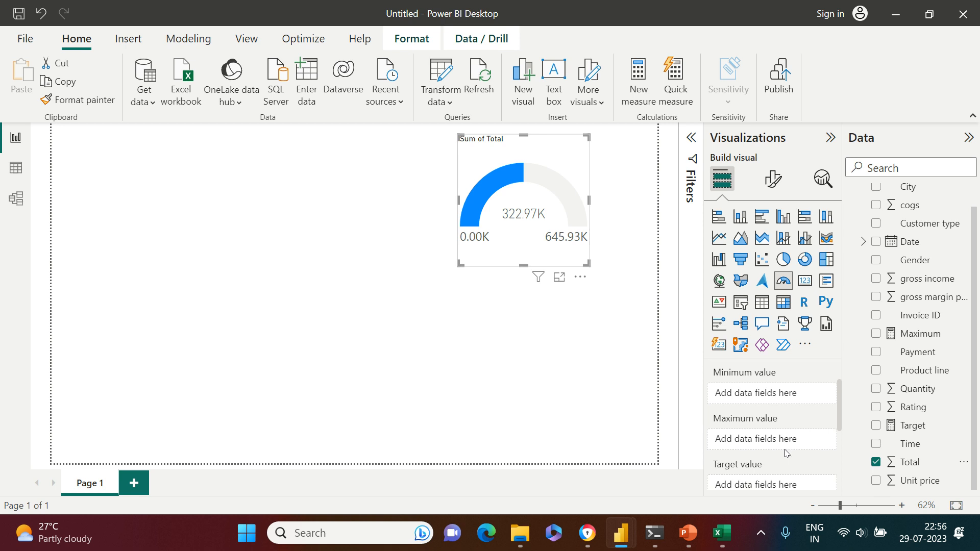
drag(923, 338, 770, 437)
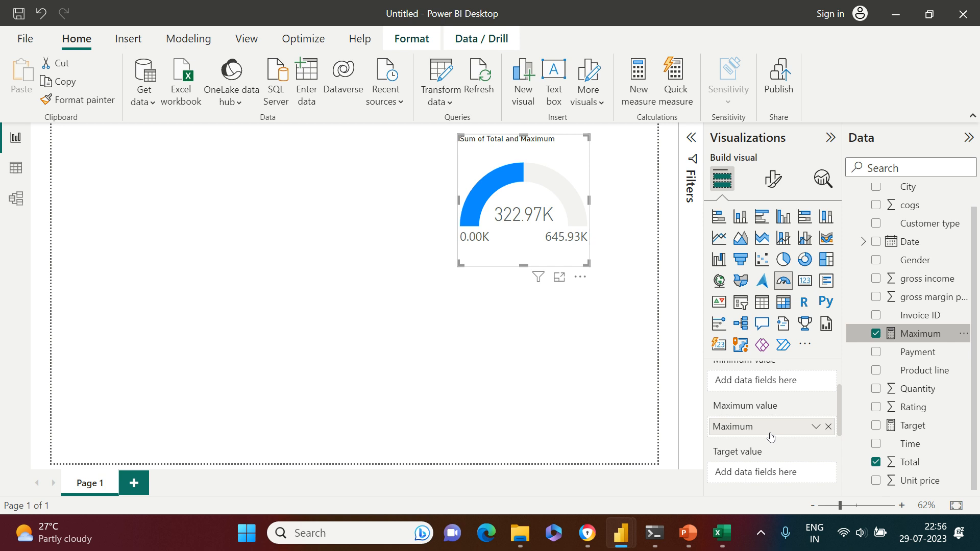
scroll(786, 406, down, 2)
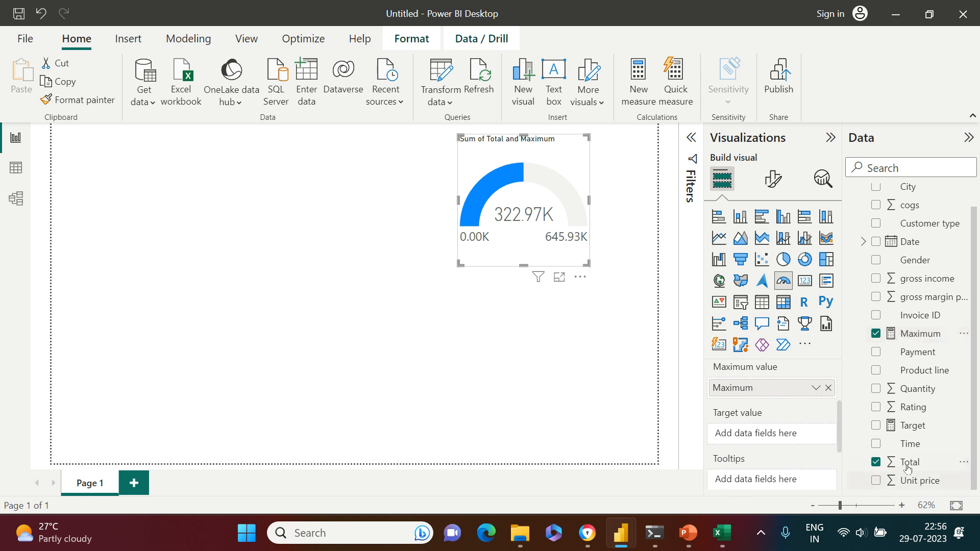
drag(919, 426, 776, 440)
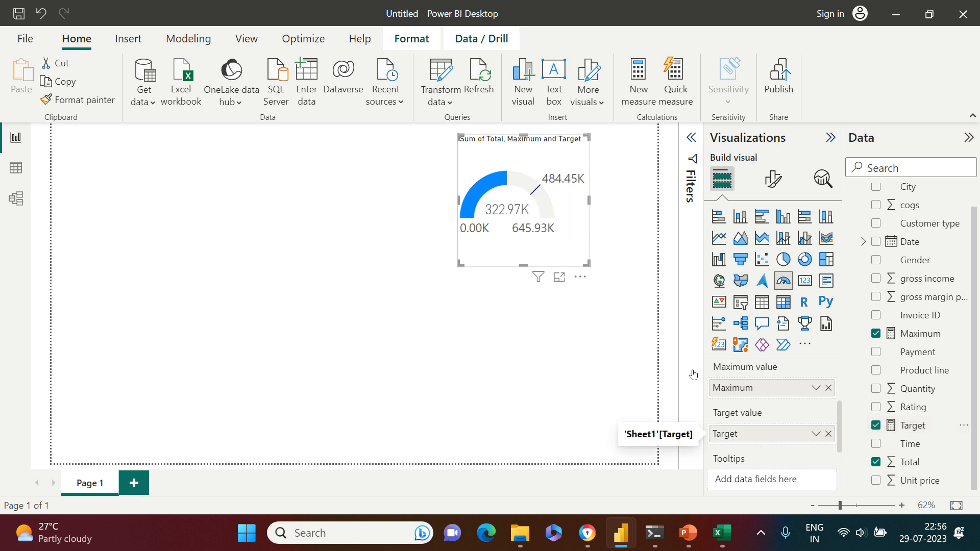
- Enlarge the gauge visual to roughly twice its width and reposition it on the upper right part of the canvas
drag(459, 265, 364, 303)
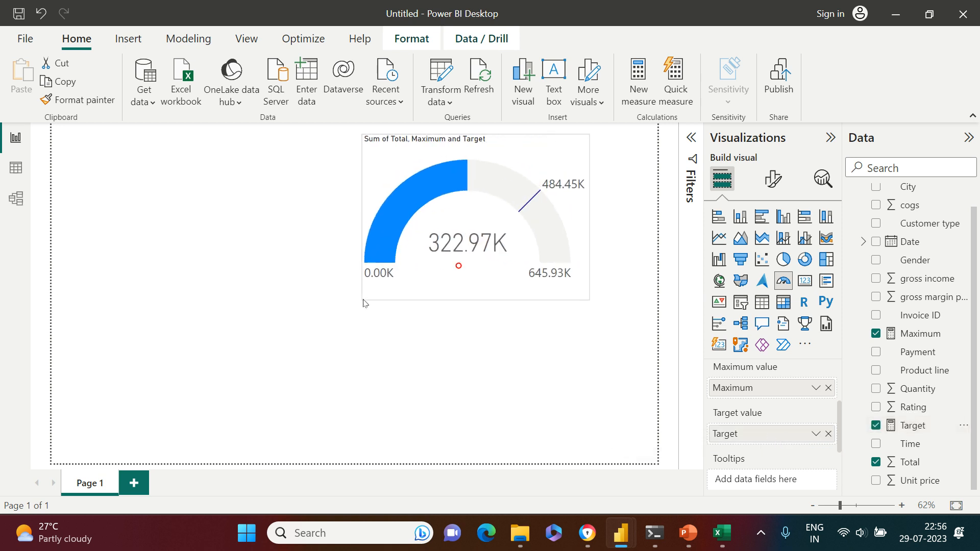
drag(512, 297, 548, 308)
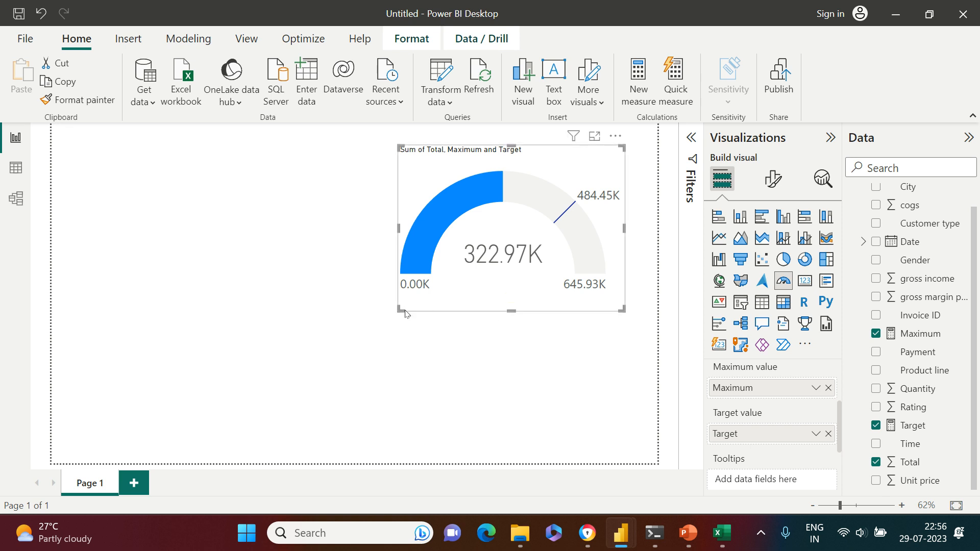
drag(405, 311, 372, 333)
click(565, 325)
- Change the gauge's fill color to the custom muted green #4A9652
click(774, 179)
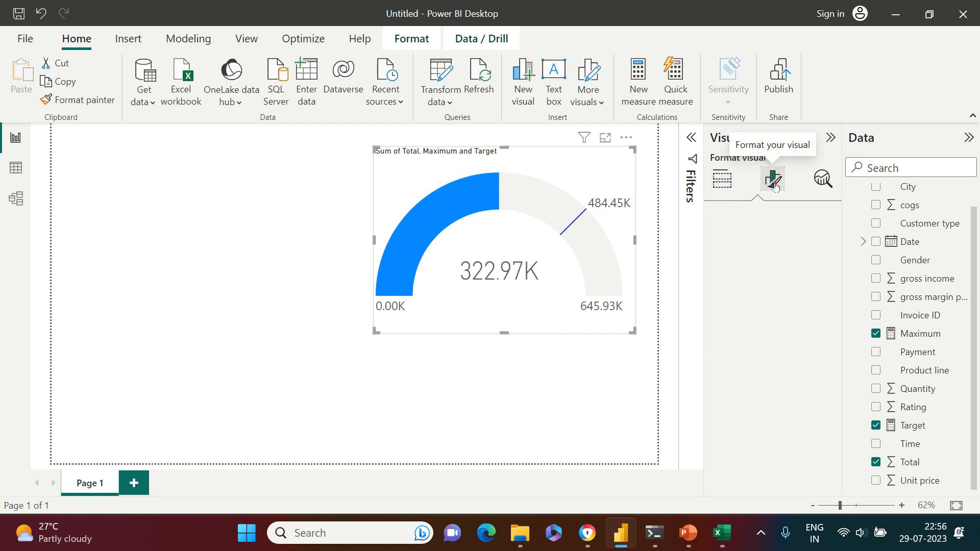
click(974, 139)
click(827, 318)
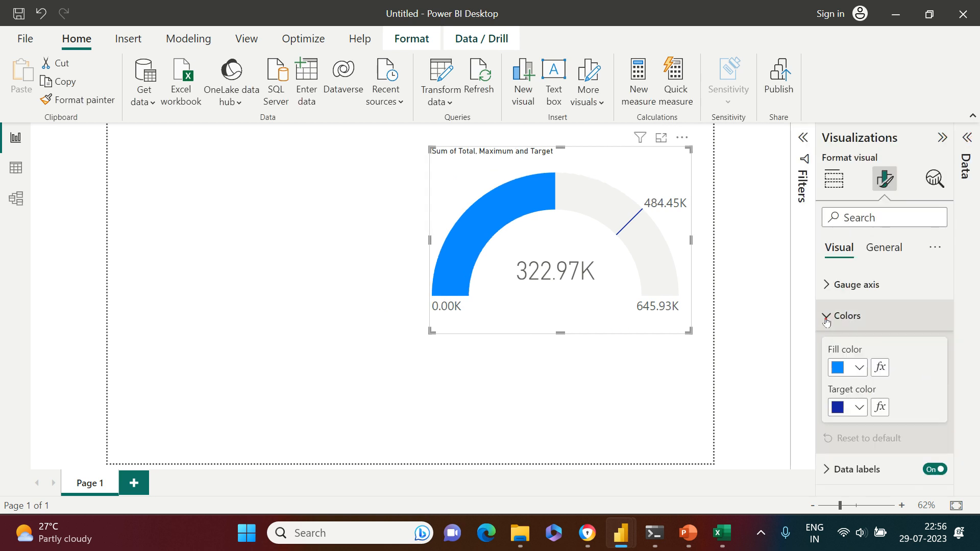
click(859, 367)
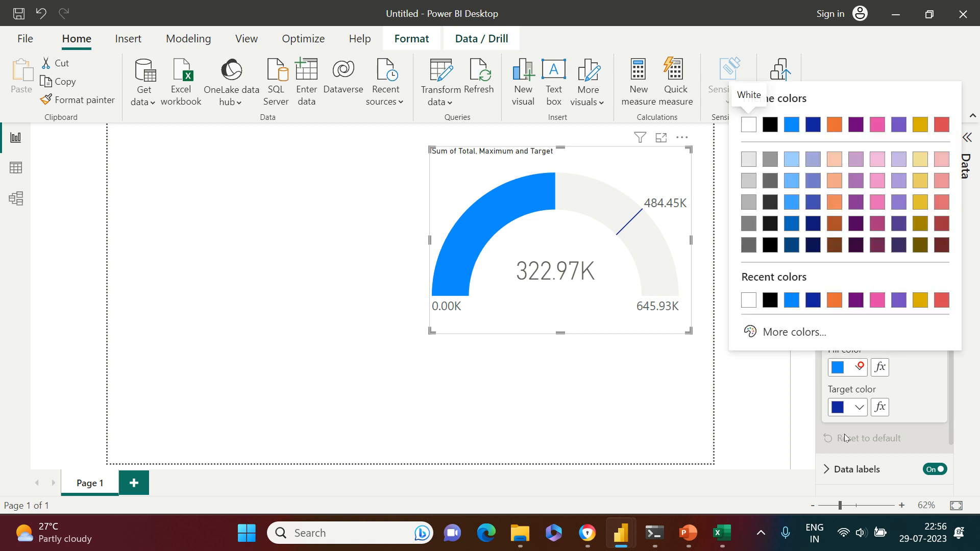
click(827, 329)
drag(847, 281, 815, 281)
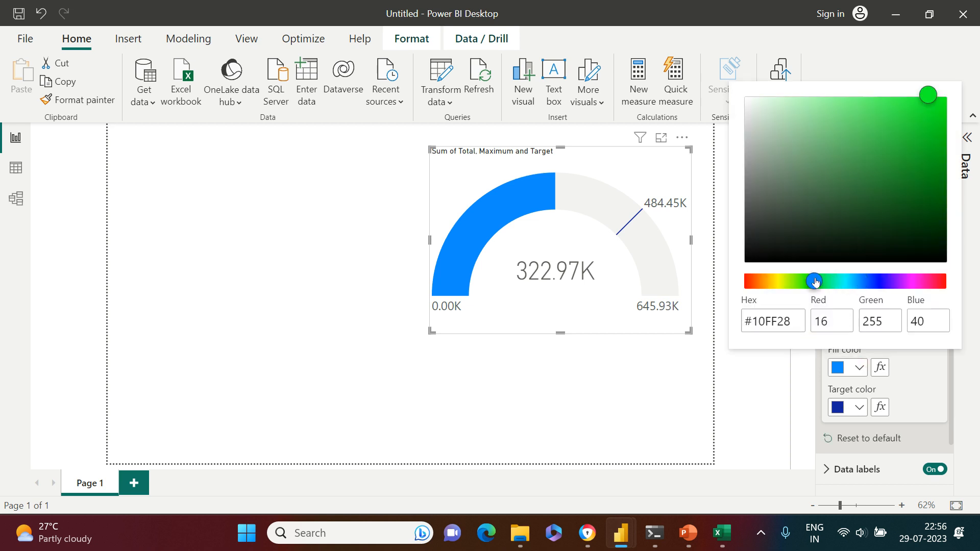
click(874, 174)
click(859, 162)
click(843, 182)
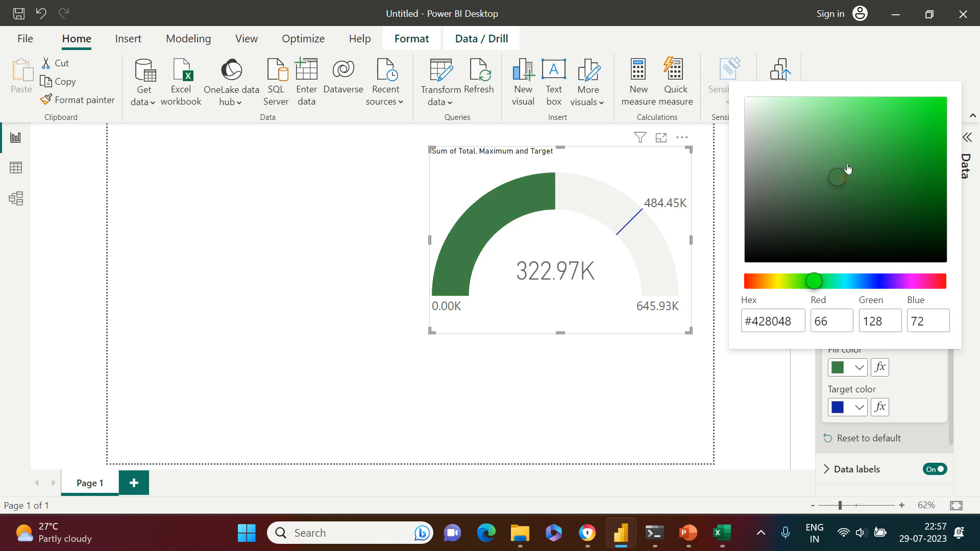
click(847, 166)
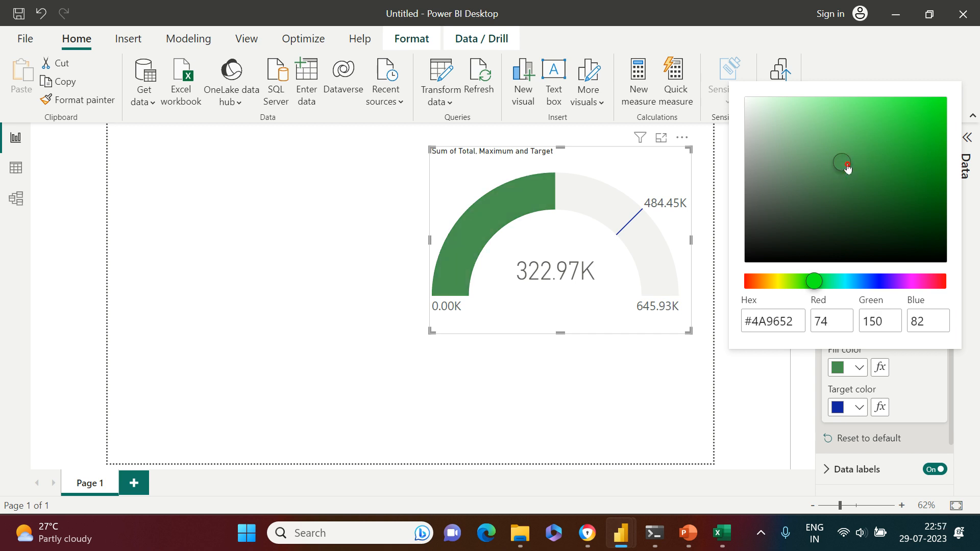
click(756, 376)
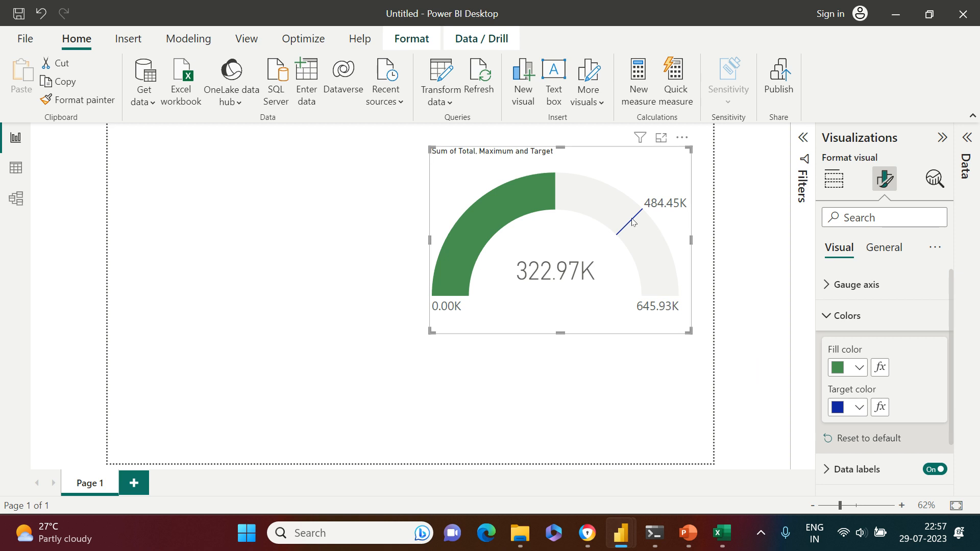
- Change the gauge's target line color to a custom red
click(860, 408)
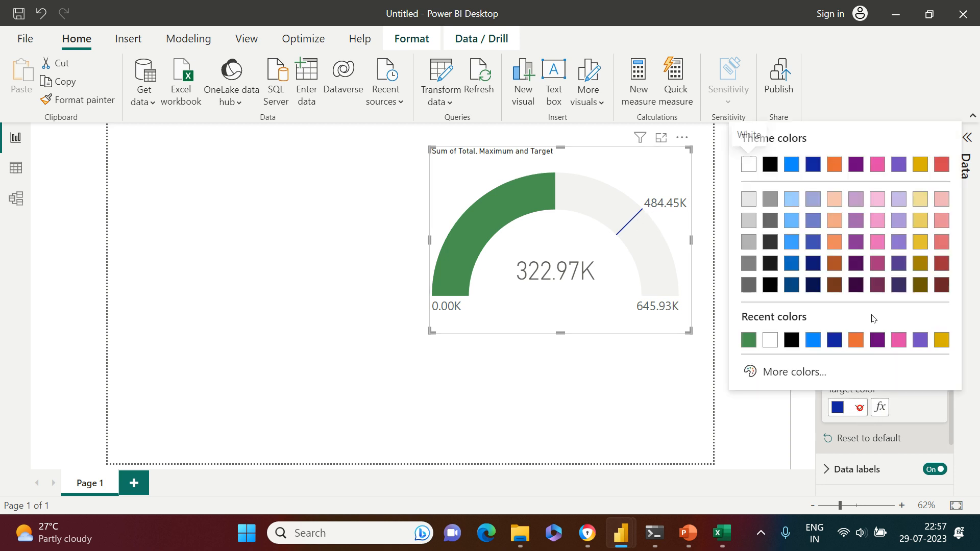
click(780, 373)
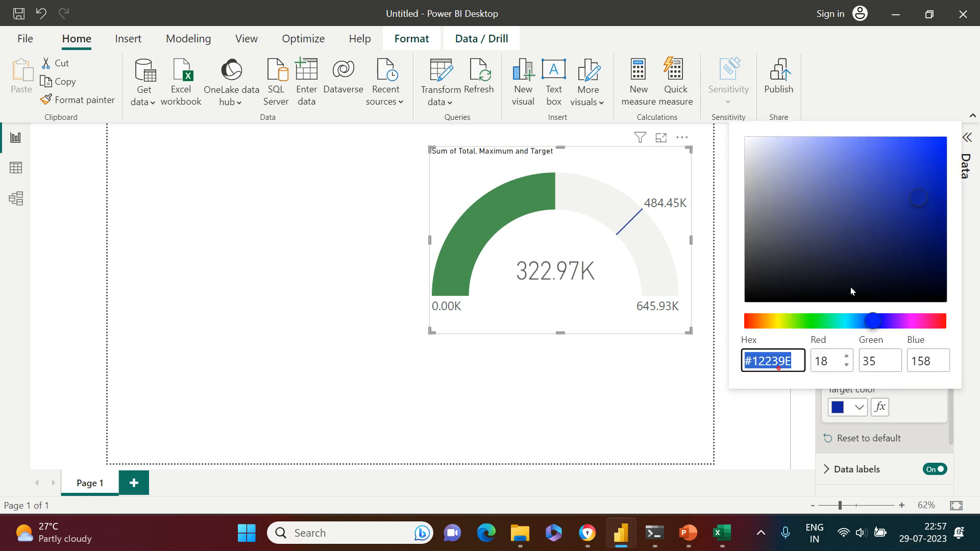
click(944, 323)
click(894, 161)
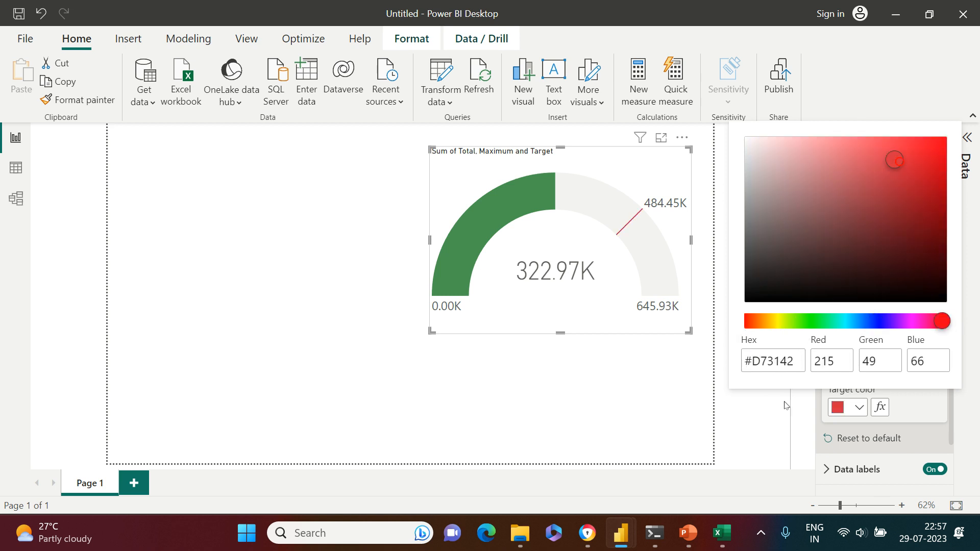
click(815, 420)
- Make the gauge's minimum and maximum data labels bold and set their value decimal places to 0
scroll(816, 414, down, 1)
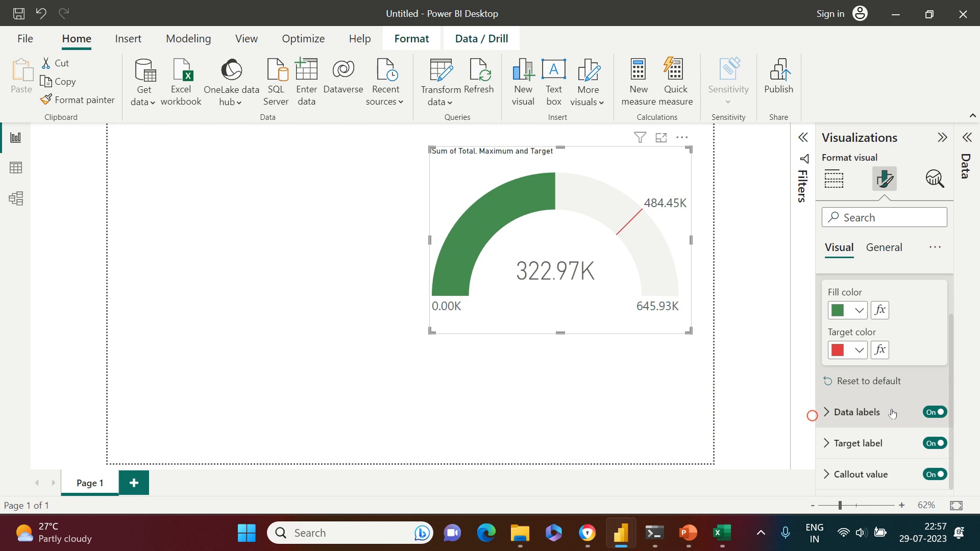
click(867, 412)
scroll(868, 409, down, 3)
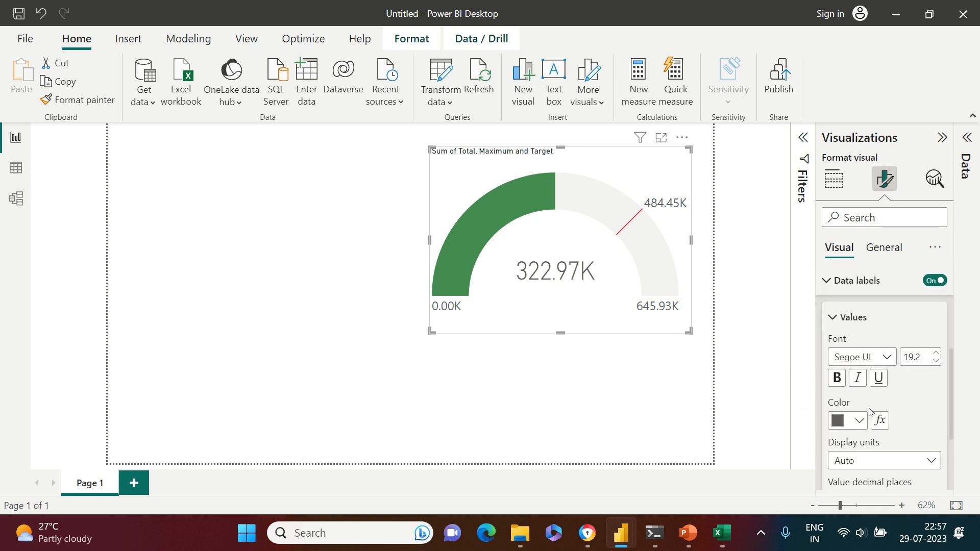
click(836, 345)
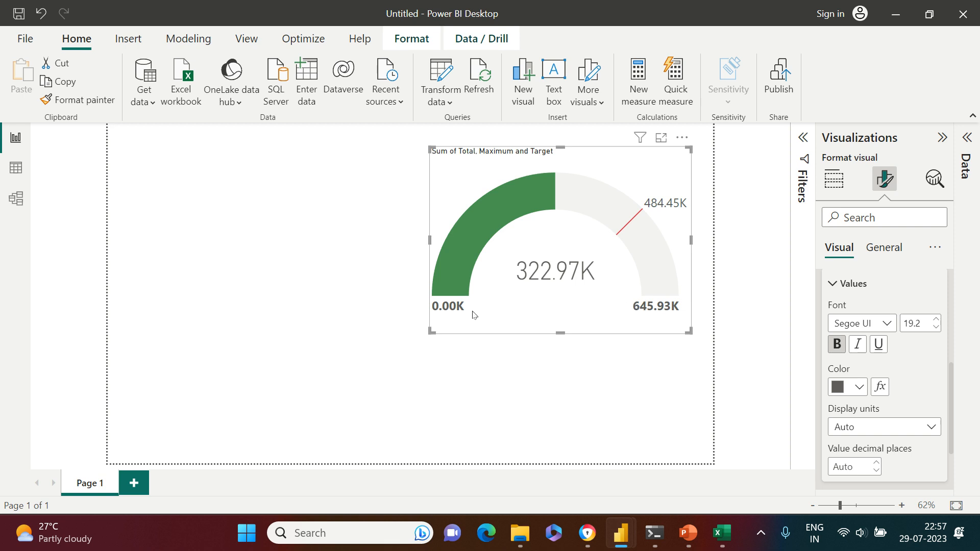
scroll(883, 424, down, 2)
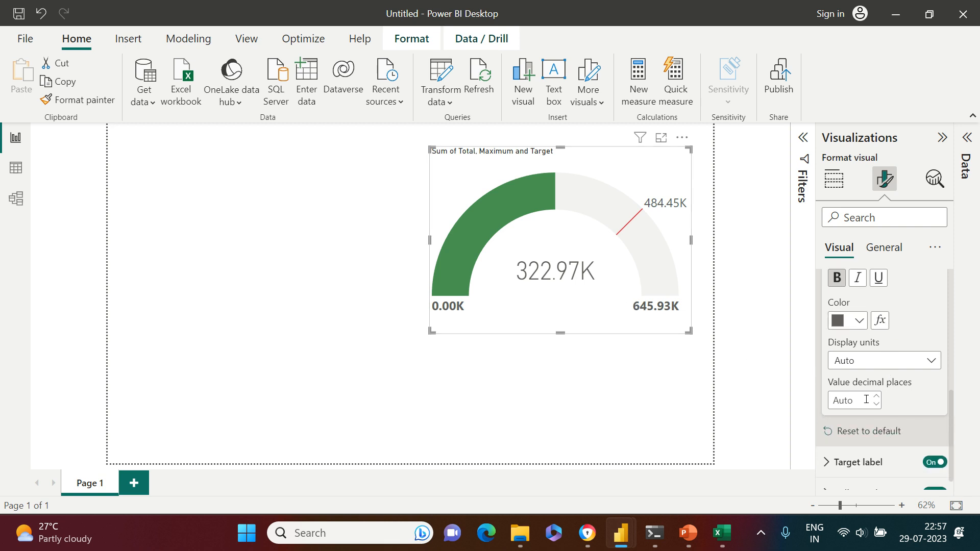
click(877, 405)
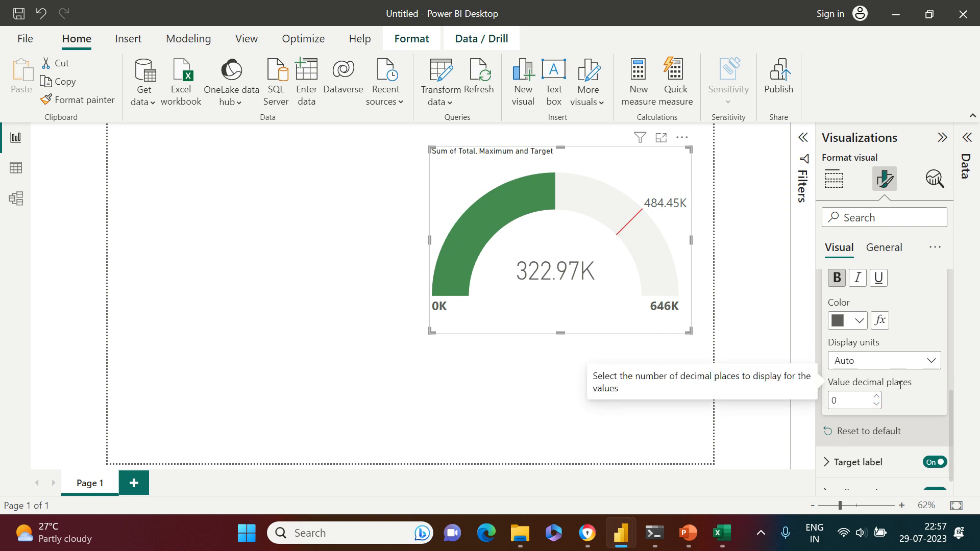
- Format the gauge's target label as bold, with font size 19 and 0 value decimal places
scroll(901, 393, down, 1)
click(827, 444)
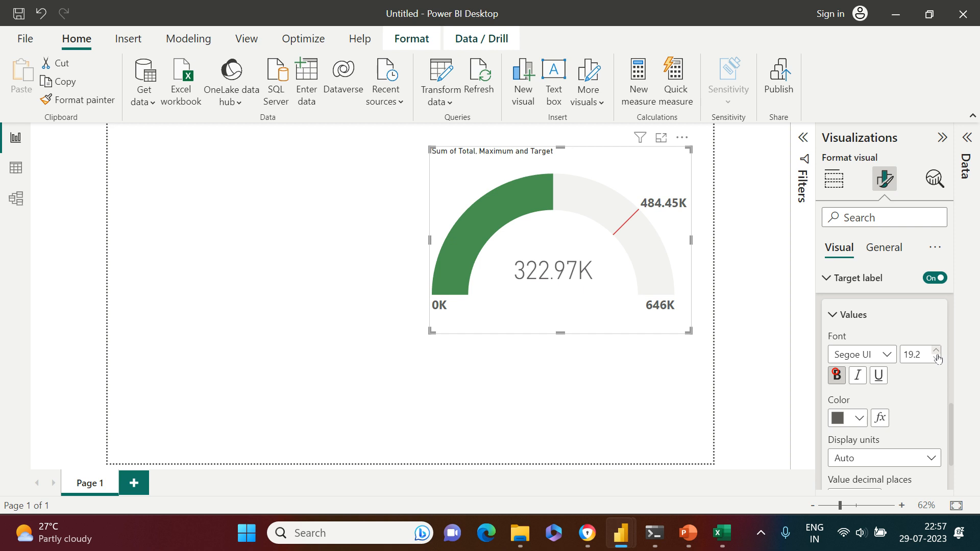
click(936, 359)
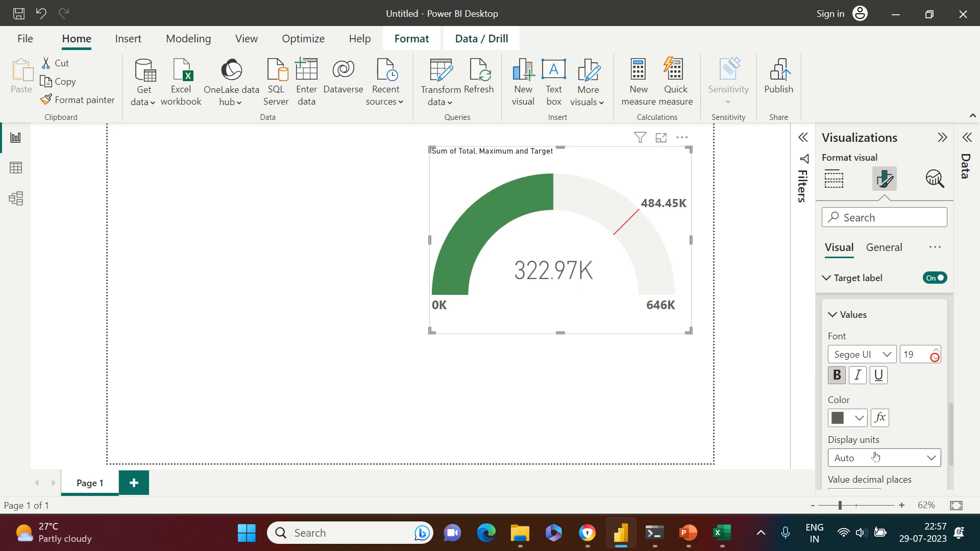
scroll(897, 433, down, 3)
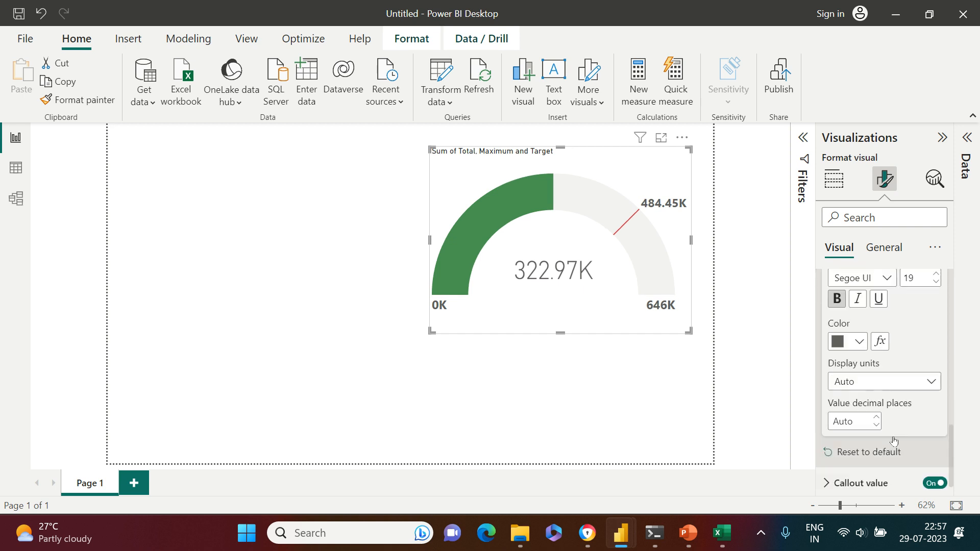
click(875, 418)
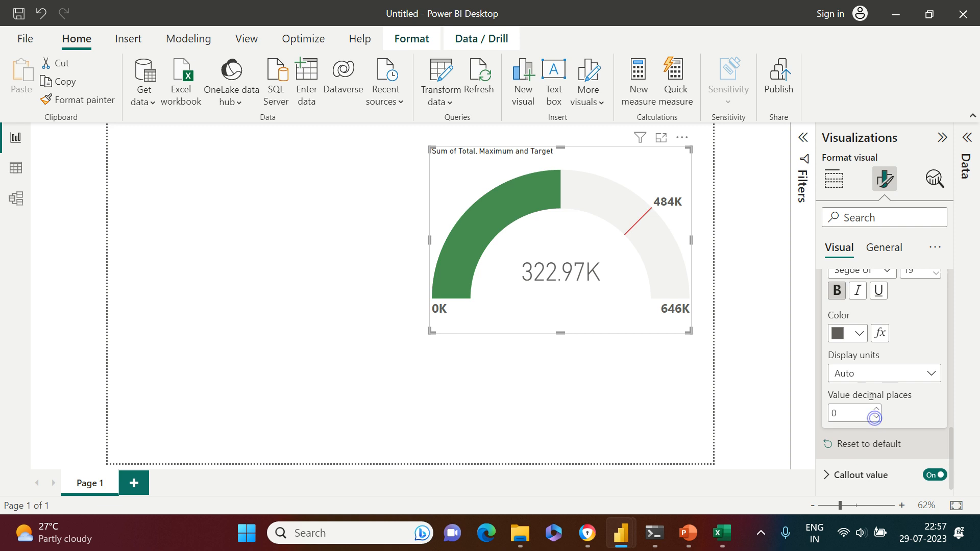
- Make the gauge's callout value bold and set its value decimal places to 0
click(837, 476)
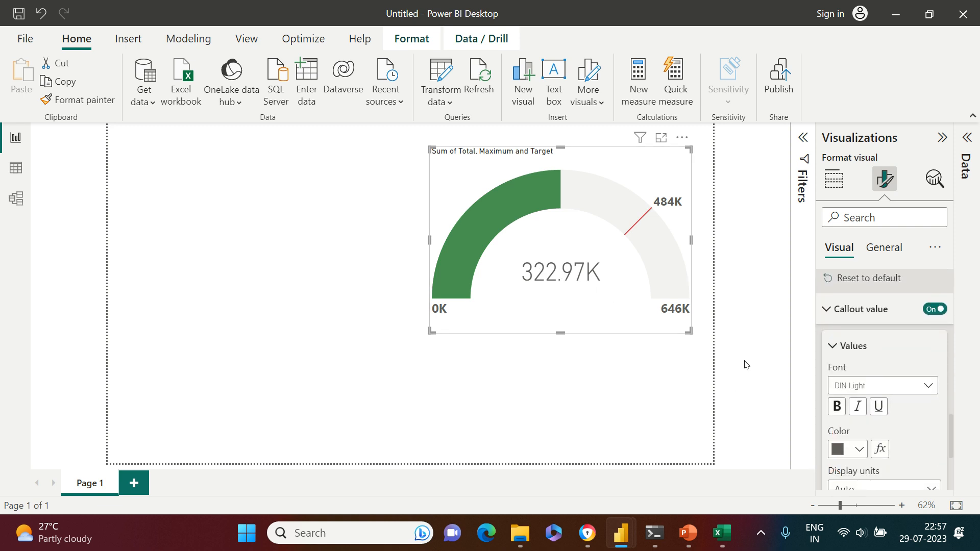
scroll(865, 407, down, 1)
scroll(865, 407, down, 2)
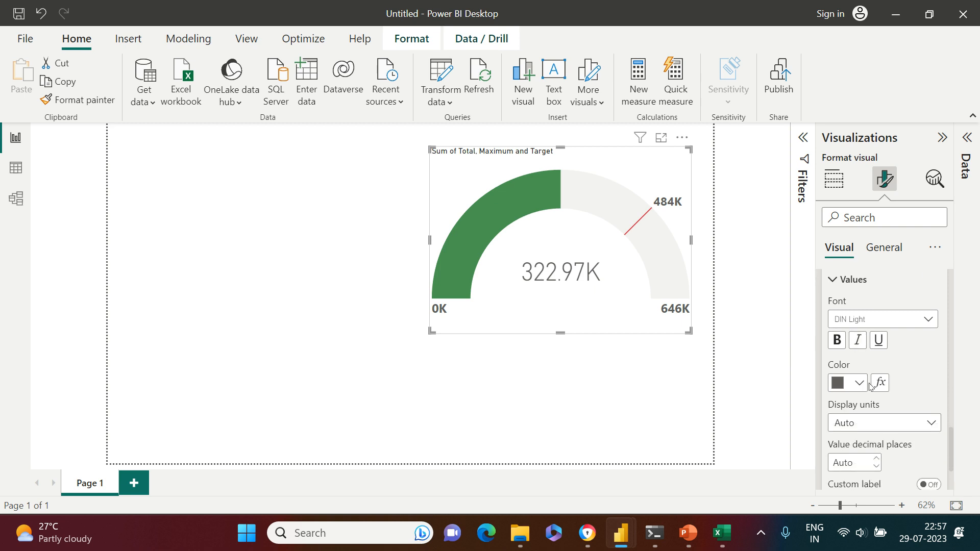
click(837, 340)
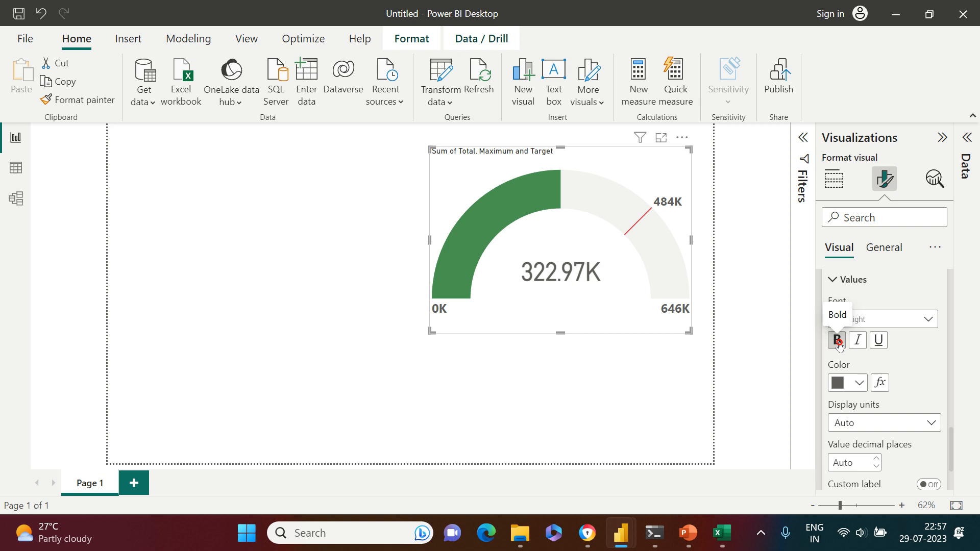
scroll(887, 405, down, 3)
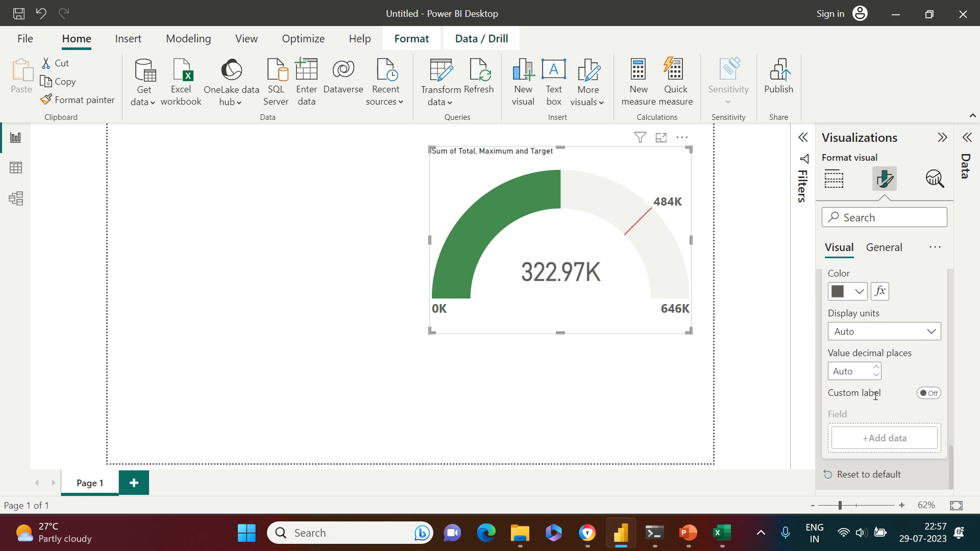
click(876, 376)
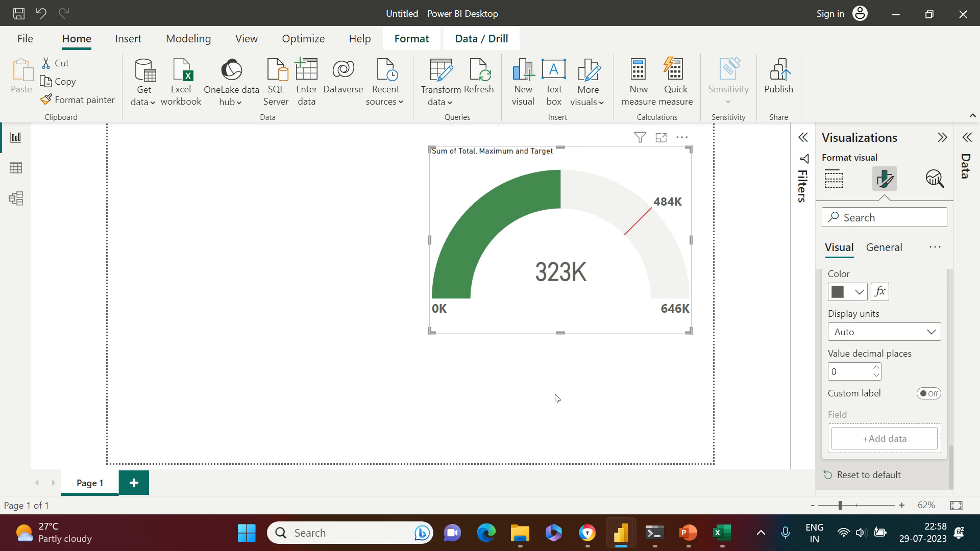
click(833, 183)
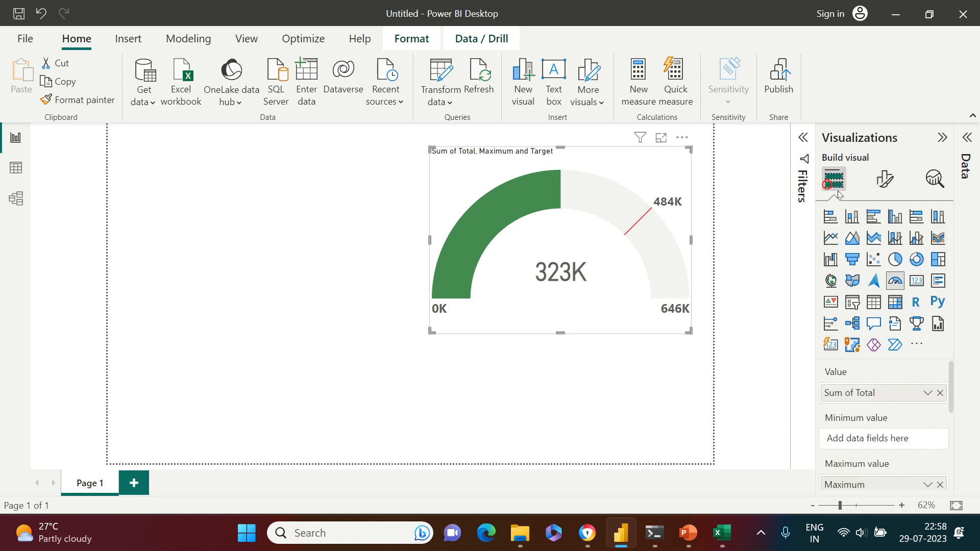
click(916, 343)
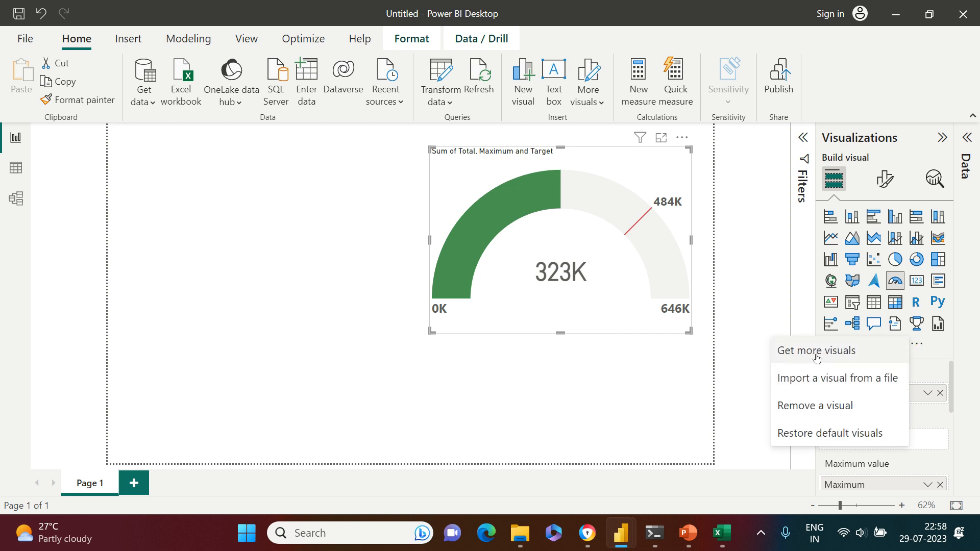
click(770, 279)
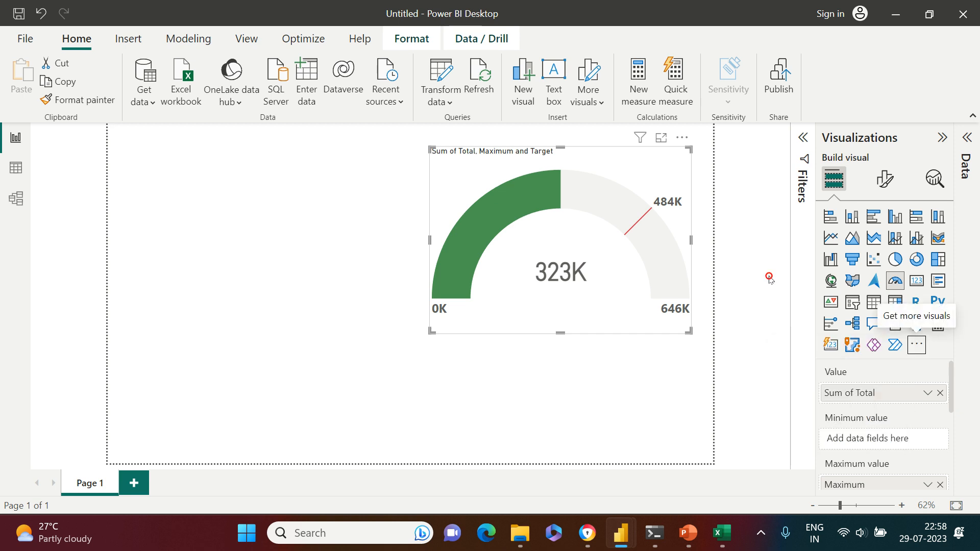